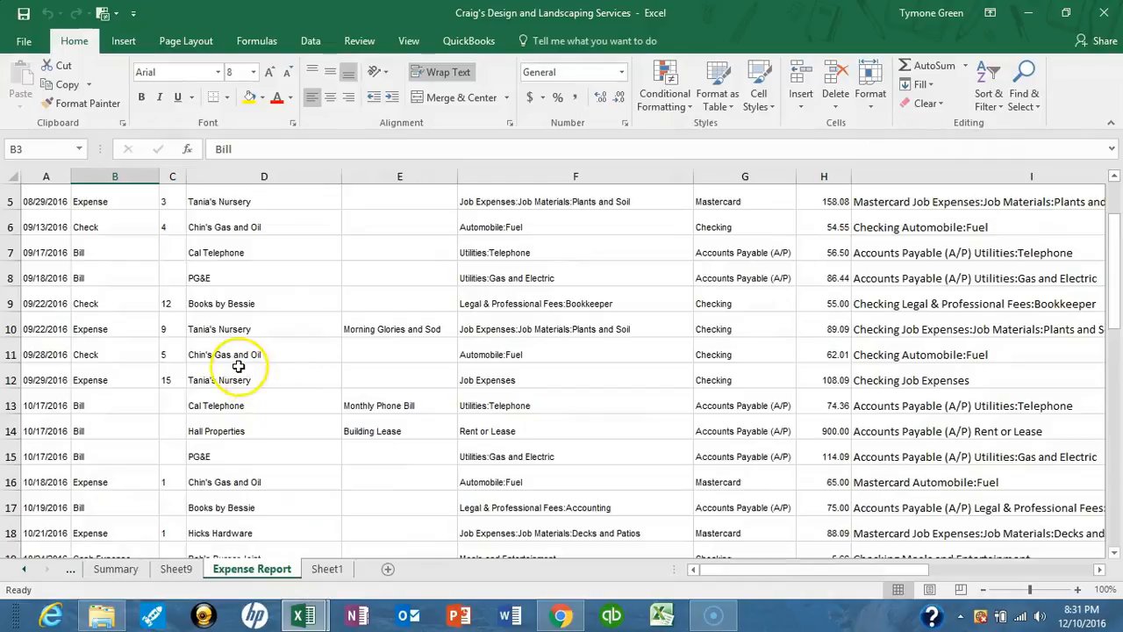
- Examine the first expense entries and the title row of the Expense Report sheet
{"action": "left_click", "coordinate": [44, 173]}
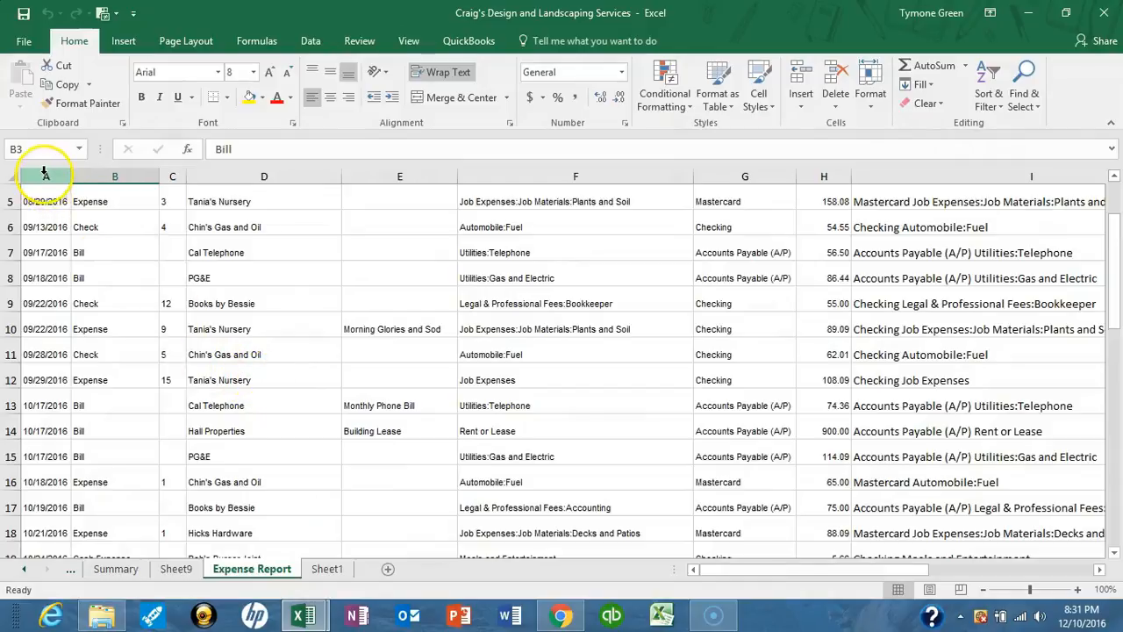
{"action": "left_click", "coordinate": [42, 202]}
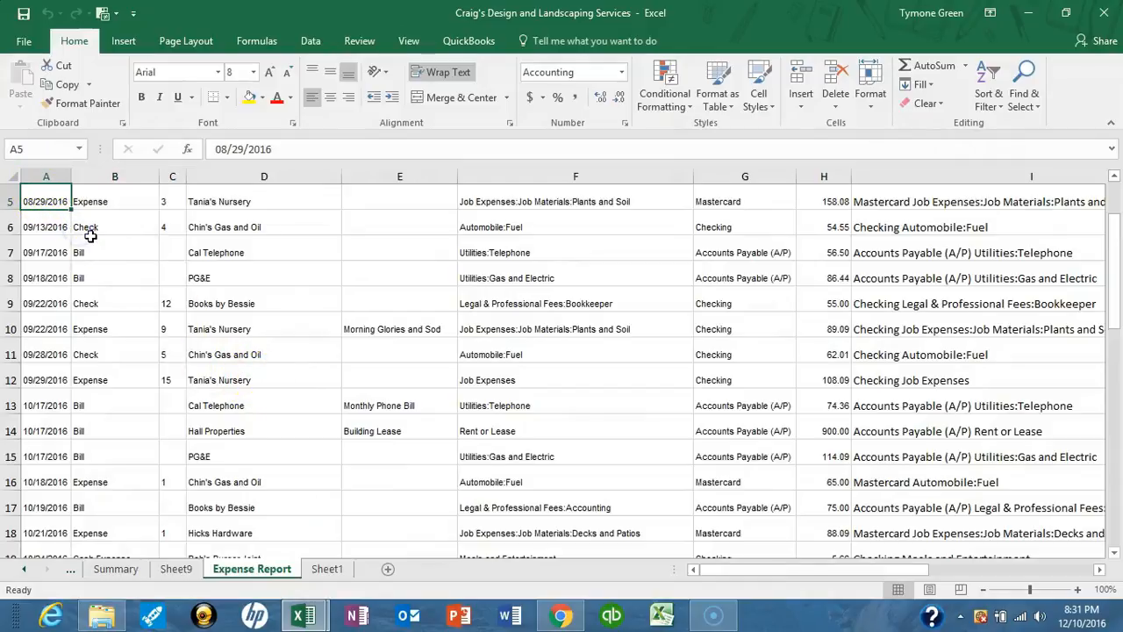
{"action": "key", "text": "Right"}
{"action": "key", "text": "Right"}
{"action": "key", "text": "Right"}
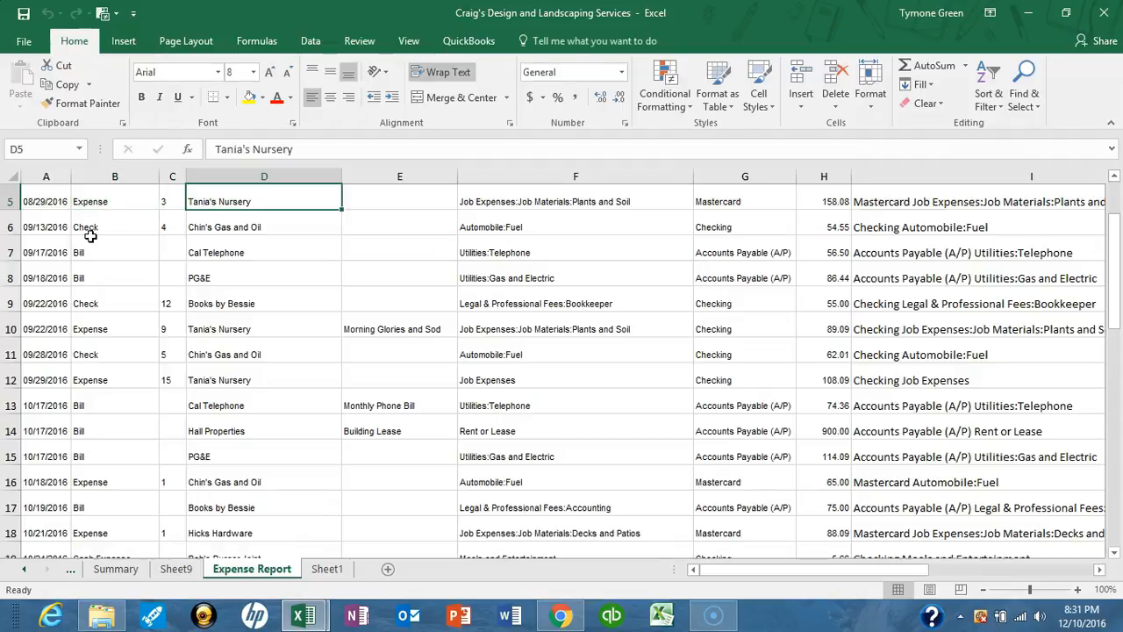
{"action": "key", "text": "Up"}
{"action": "key", "text": "Up"}
{"action": "key", "text": "Up"}
{"action": "key", "text": "Up"}
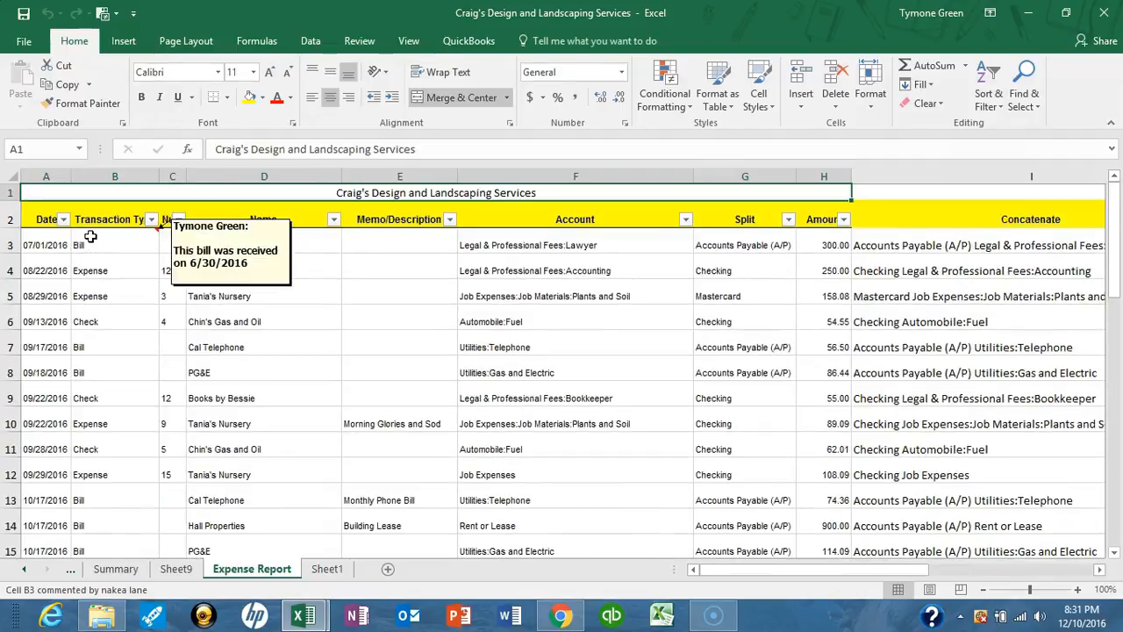
{"action": "key", "text": "Right"}
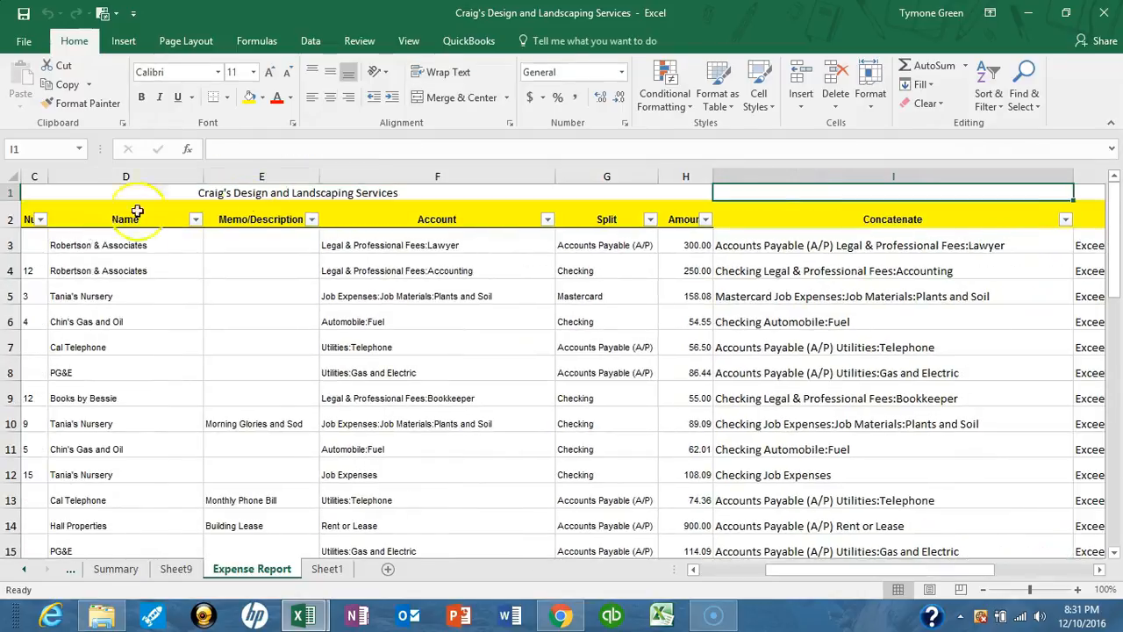
{"action": "left_click", "coordinate": [548, 242]}
{"action": "key", "text": "Left"}
{"action": "key", "text": "Left"}
{"action": "key", "text": "Left"}
{"action": "key", "text": "Left"}
{"action": "key", "text": "Left"}
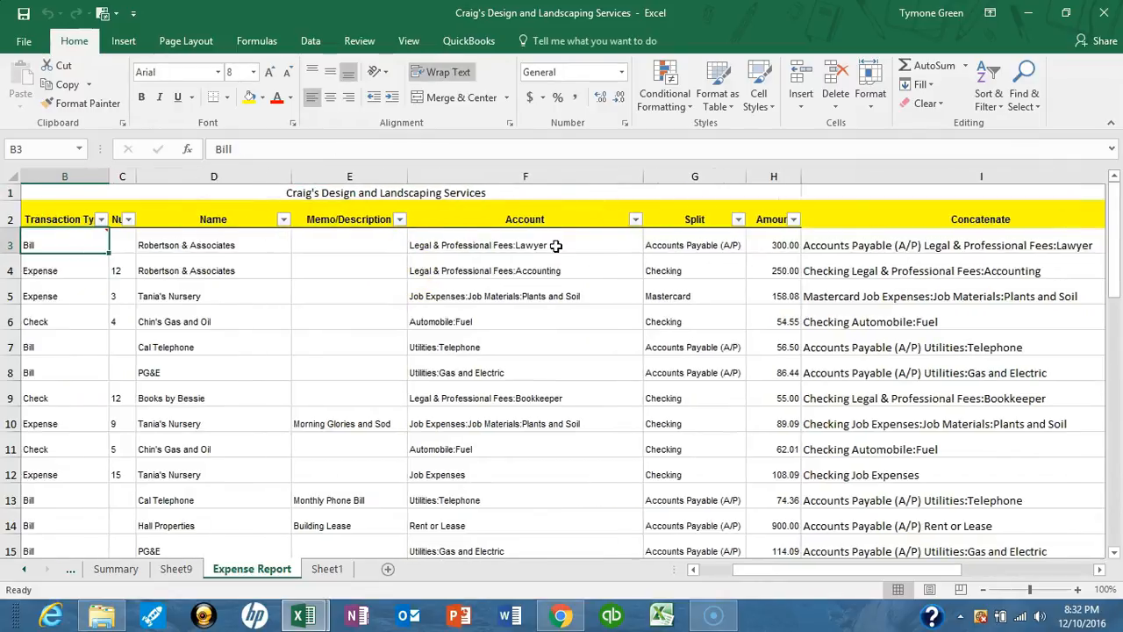
- Review the row 2 column headers of the expense report, from Date across to Data Validation
{"action": "key", "text": "Up"}
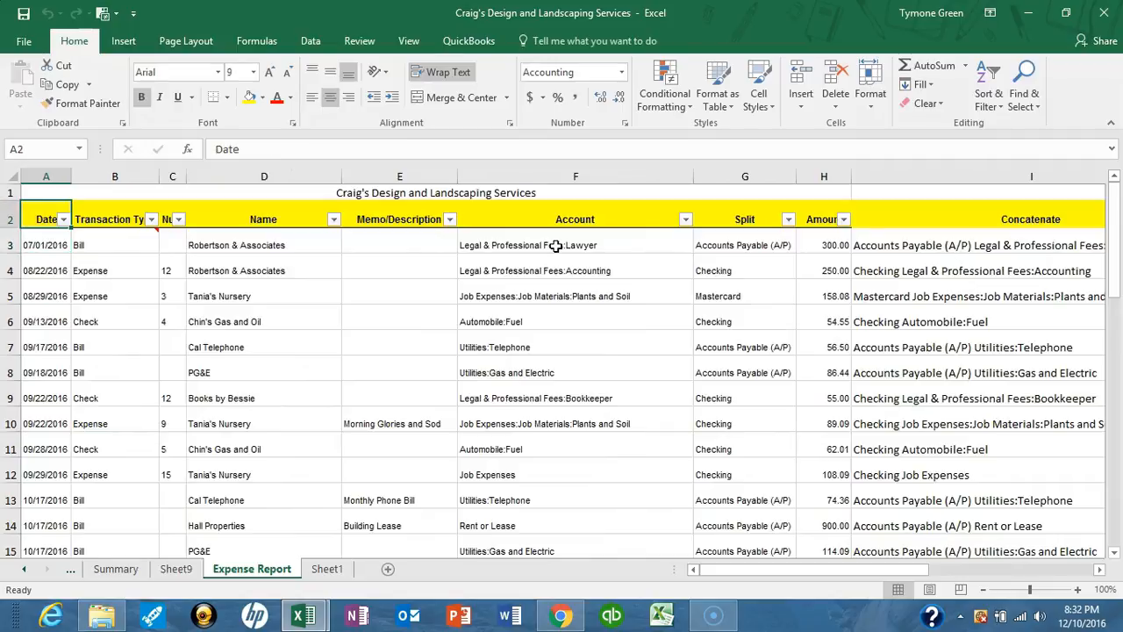
{"action": "key", "text": "Right"}
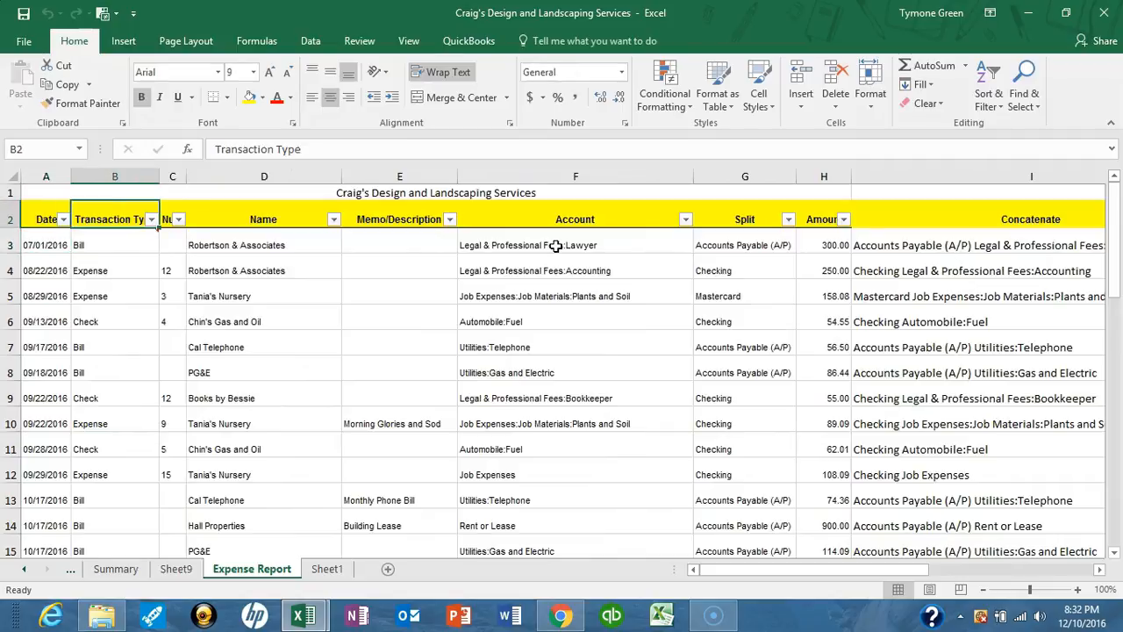
{"action": "key", "text": "Right"}
{"action": "key", "text": "Right"}
{"action": "key", "text": "Right"}
{"action": "key", "text": "Left"}
{"action": "key", "text": "Left"}
{"action": "key", "text": "Left"}
{"action": "key", "text": "Left"}
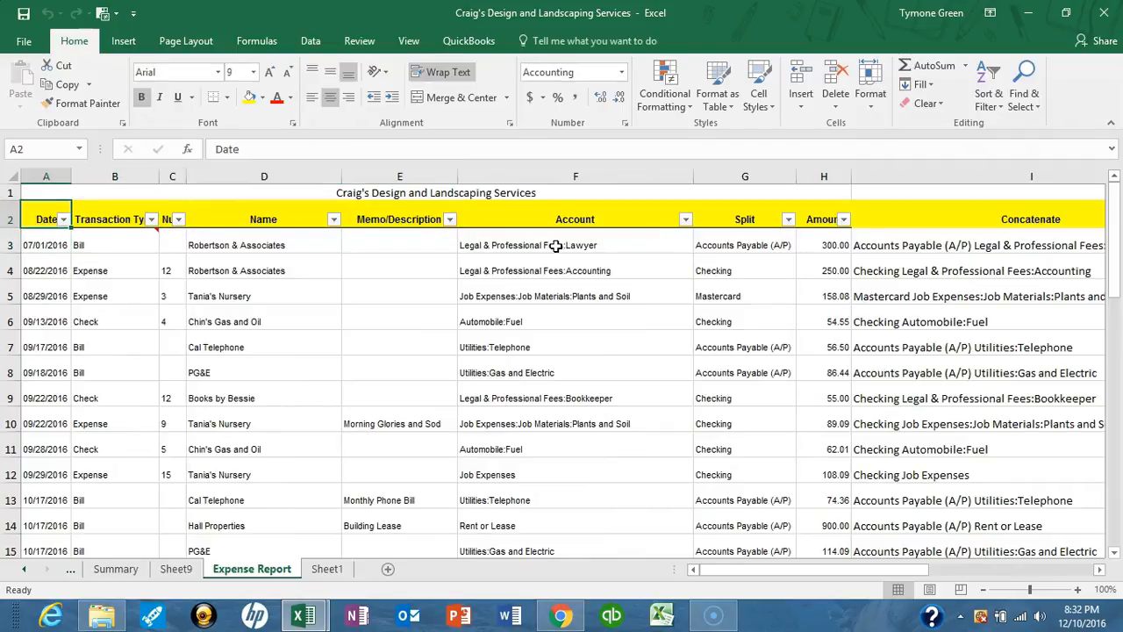
{"action": "key", "text": "Right"}
{"action": "key", "text": "Left"}
{"action": "key", "text": "Right"}
{"action": "key", "text": "Right"}
{"action": "key", "text": "Right"}
{"action": "key", "text": "Right"}
{"action": "key", "text": "Right"}
{"action": "key", "text": "Right"}
{"action": "key", "text": "Right"}
{"action": "key", "text": "Right"}
{"action": "key", "text": "Right"}
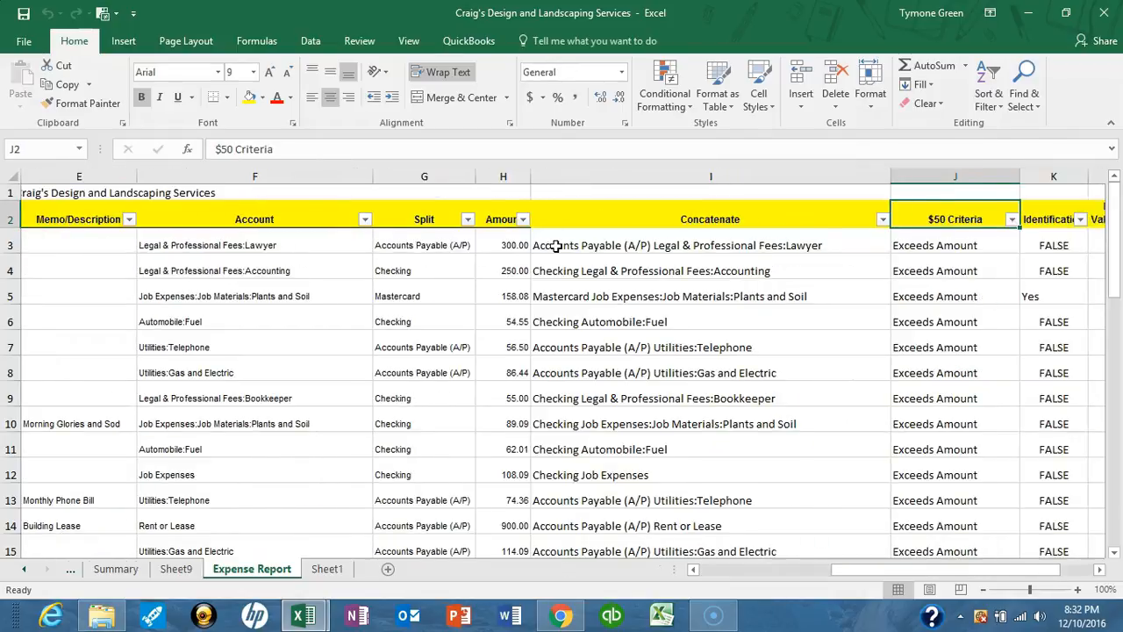
{"action": "key", "text": "Right"}
{"action": "key", "text": "Right"}
{"action": "key", "text": "Left"}
{"action": "key", "text": "Left"}
{"action": "key", "text": "Left"}
{"action": "key", "text": "Left"}
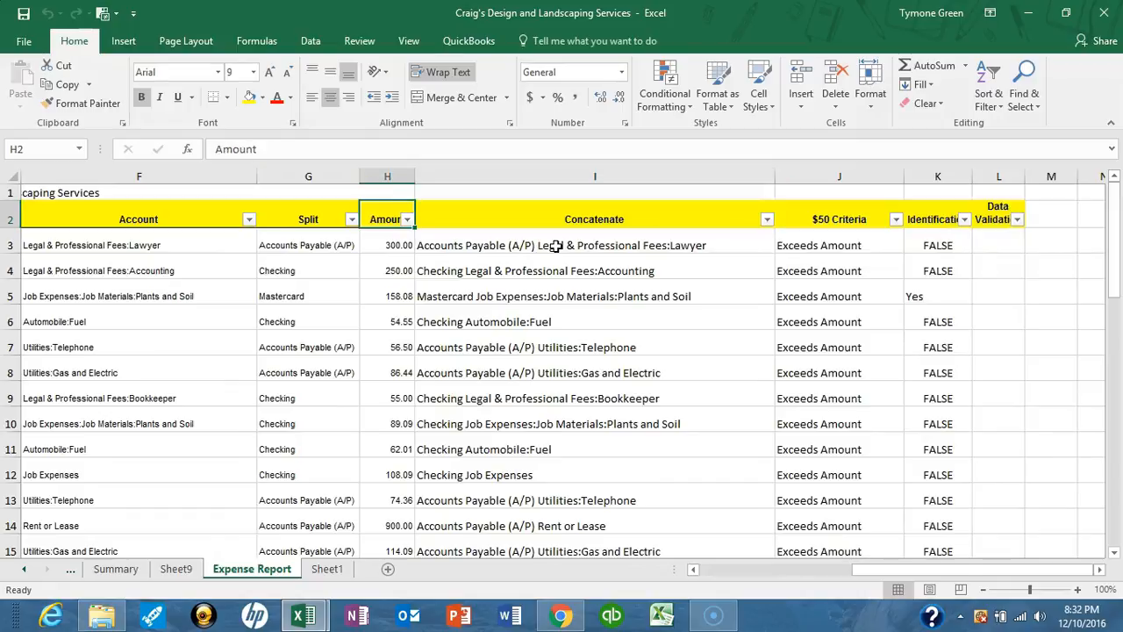
{"action": "key", "text": "Left"}
{"action": "key", "text": "Left"}
{"action": "key", "text": "Left"}
{"action": "key", "text": "Left"}
{"action": "key", "text": "Left"}
{"action": "key", "text": "Left"}
{"action": "key", "text": "Left"}
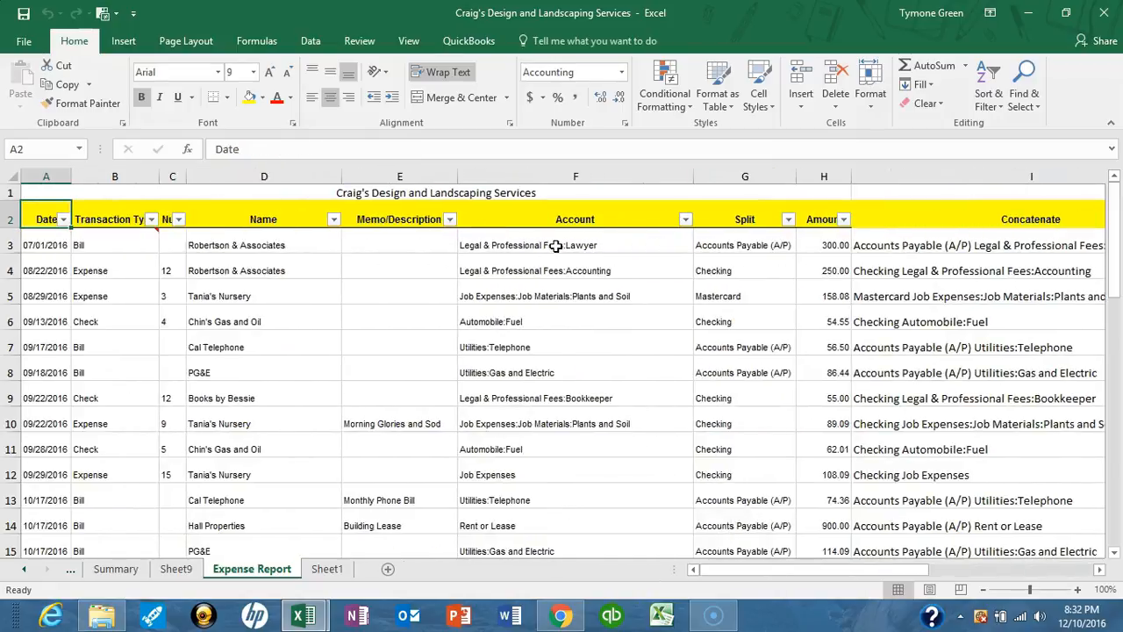
{"action": "key", "text": "Down"}
{"action": "key", "text": "Down"}
{"action": "key", "text": "Up"}
{"action": "key", "text": "Up"}
{"action": "key", "text": "Right"}
{"action": "key", "text": "Right"}
{"action": "key", "text": "Right"}
{"action": "key", "text": "Right"}
{"action": "key", "text": "Right"}
{"action": "key", "text": "Left"}
{"action": "key", "text": "Left"}
{"action": "key", "text": "Left"}
{"action": "key", "text": "Left"}
{"action": "key", "text": "Left"}
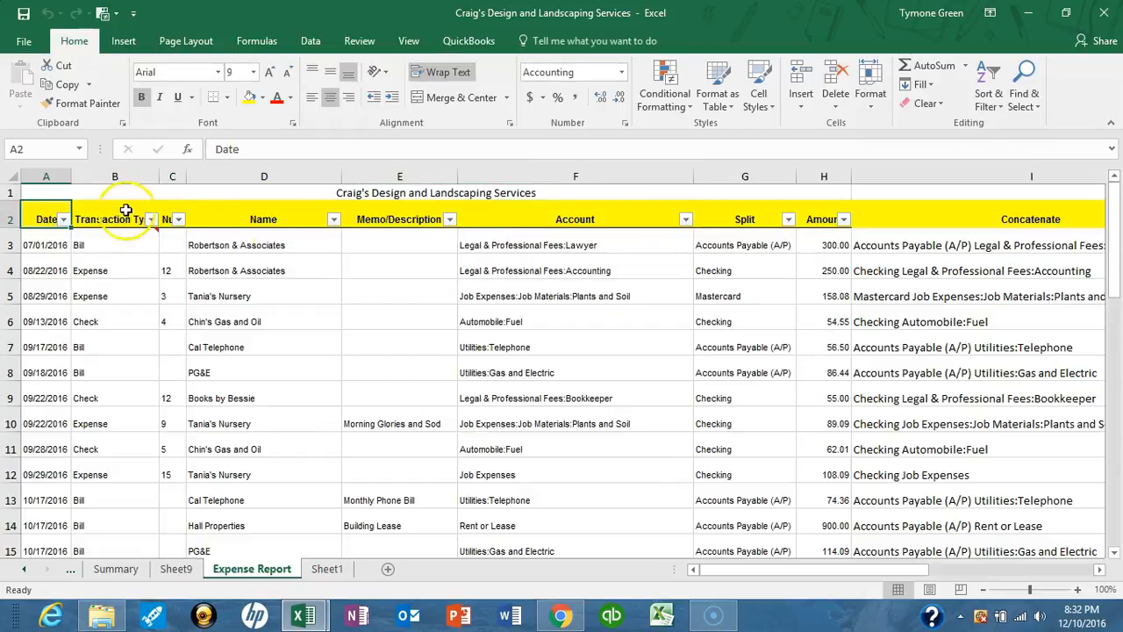
- Examine the report title, the entries under Transaction Type and the comment on the first Bill entry
{"action": "left_click", "coordinate": [478, 193]}
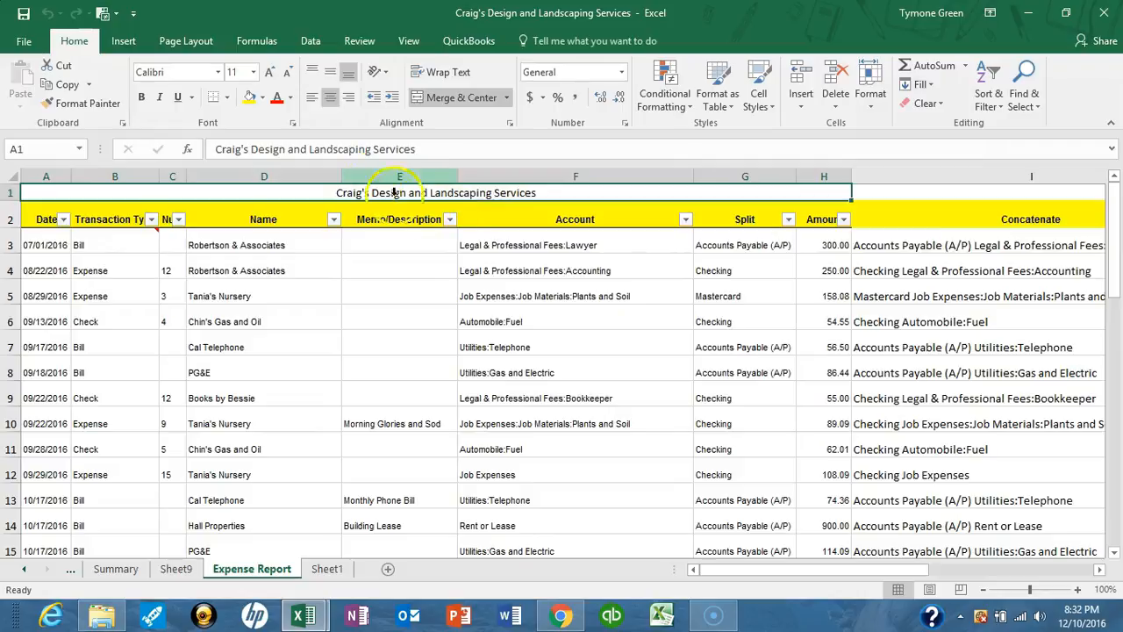
{"action": "left_click", "coordinate": [42, 215]}
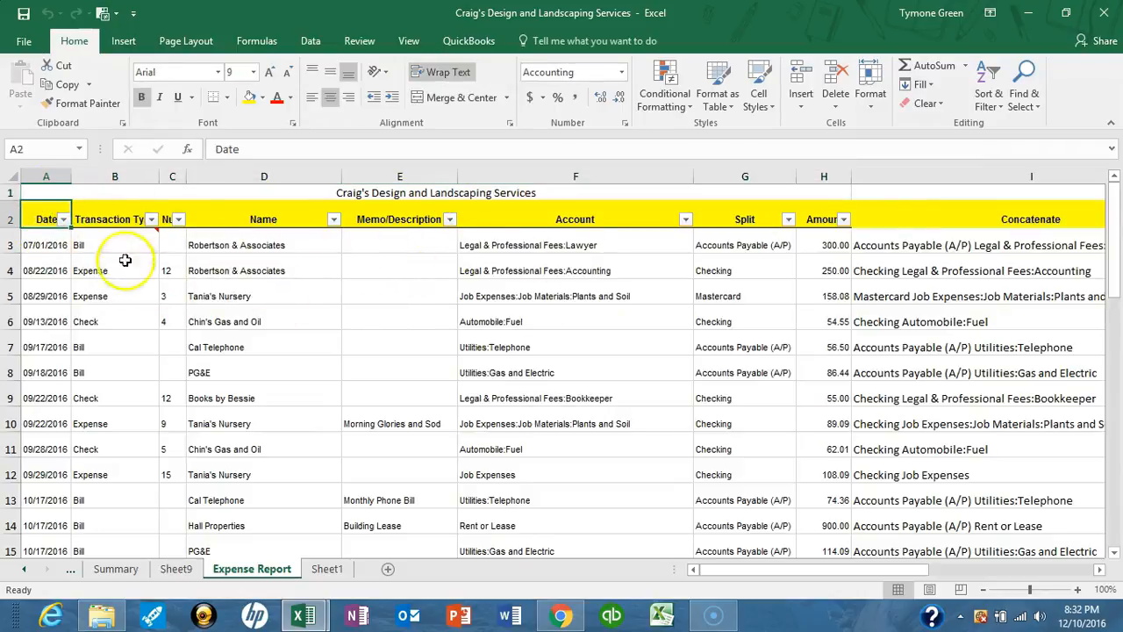
{"action": "left_click", "coordinate": [111, 220]}
{"action": "mouse_move", "coordinate": [111, 245]}
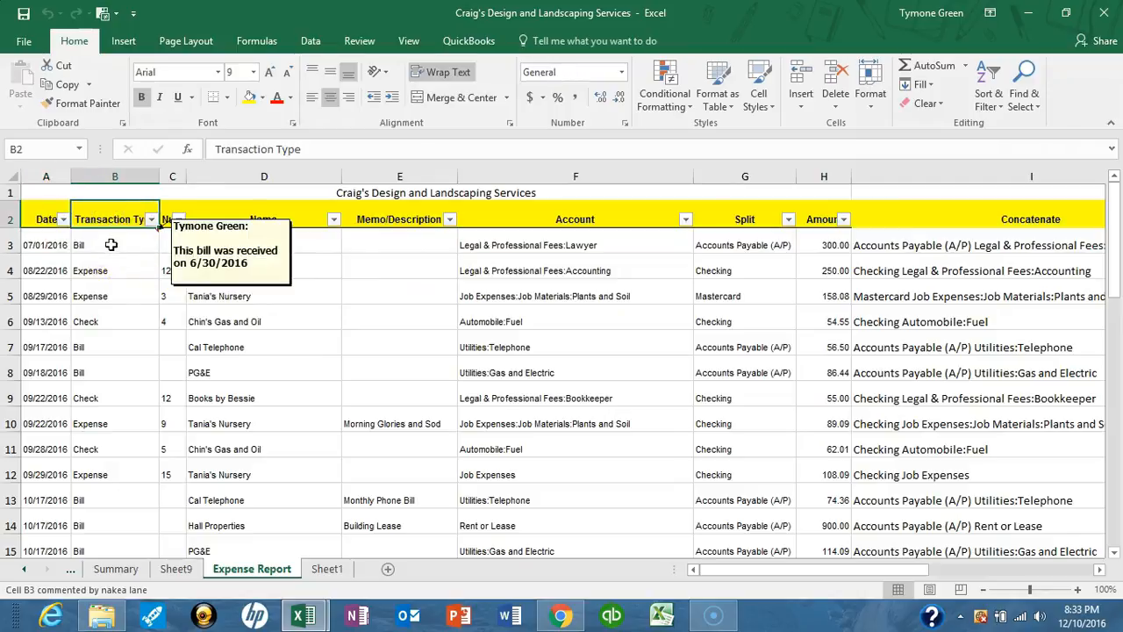
{"action": "scroll", "coordinate": [112, 254], "scroll_direction": "down", "scroll_amount": 9}
{"action": "scroll", "coordinate": [115, 283], "scroll_direction": "up", "scroll_amount": 9}
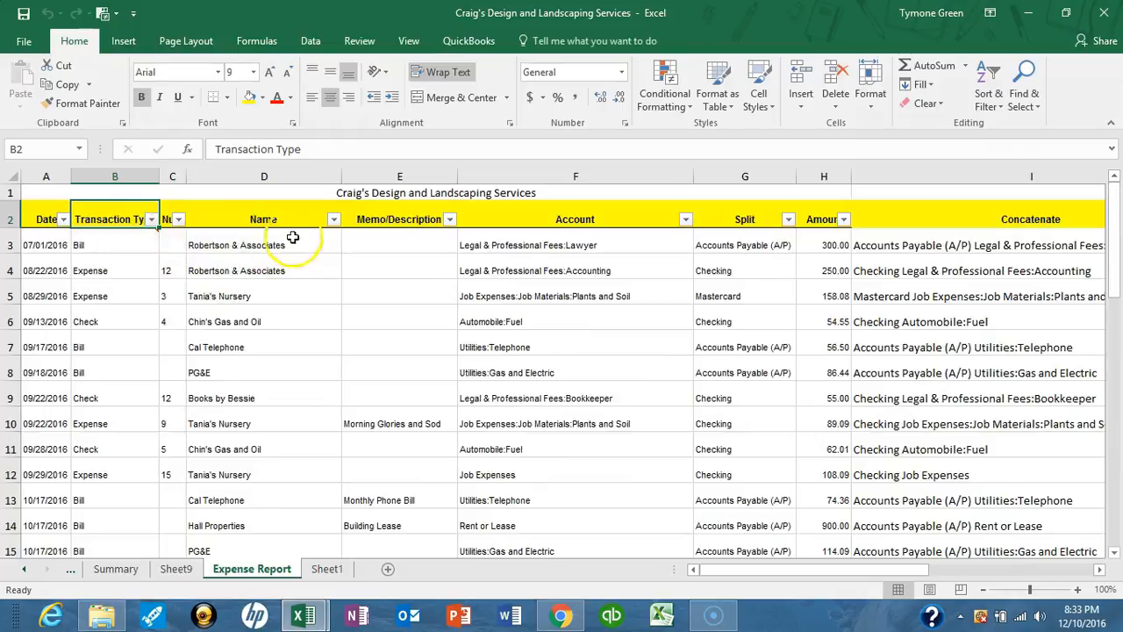
{"action": "left_click", "coordinate": [114, 245]}
{"action": "left_click", "coordinate": [263, 241]}
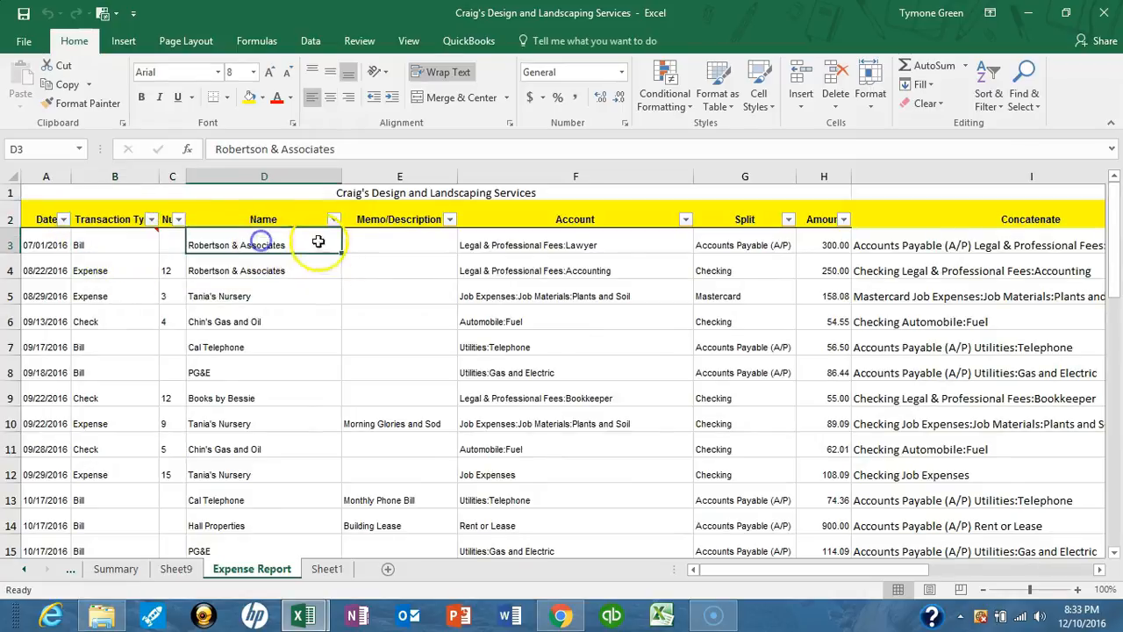
{"action": "mouse_move", "coordinate": [126, 246]}
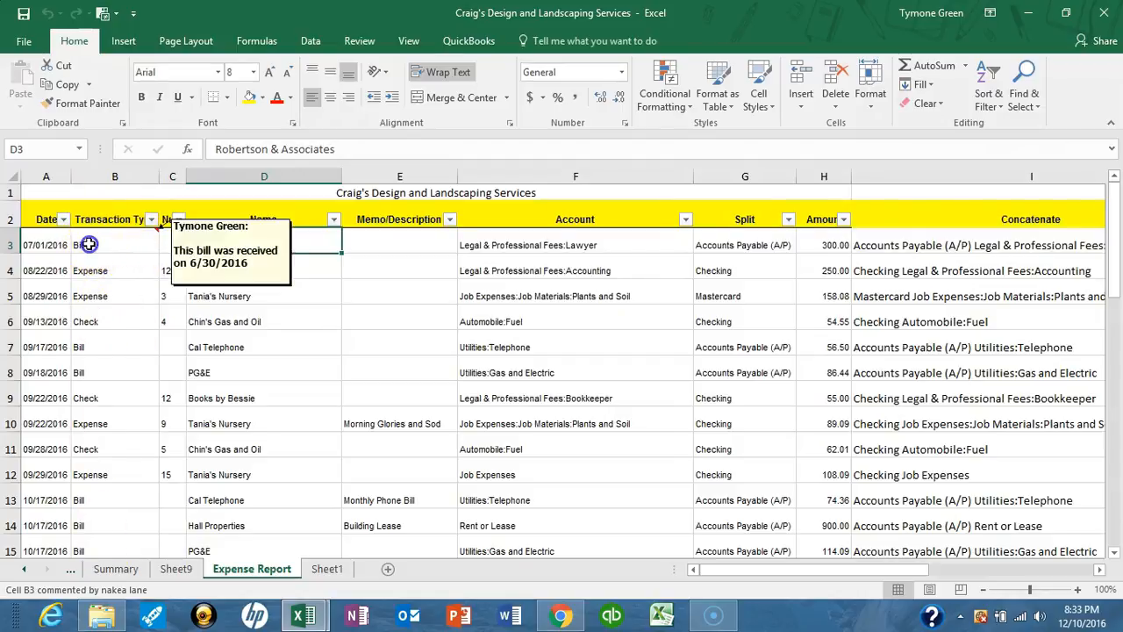
{"action": "left_click", "coordinate": [110, 245]}
{"action": "mouse_move", "coordinate": [89, 247]}
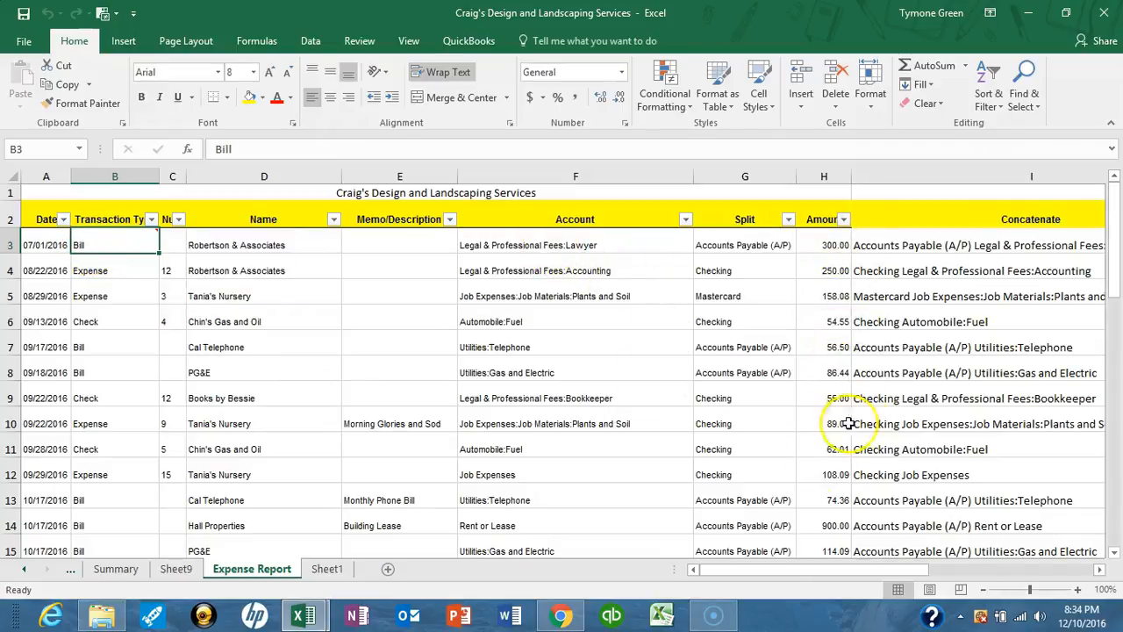
{"action": "left_click", "coordinate": [95, 272]}
{"action": "left_click", "coordinate": [91, 347]}
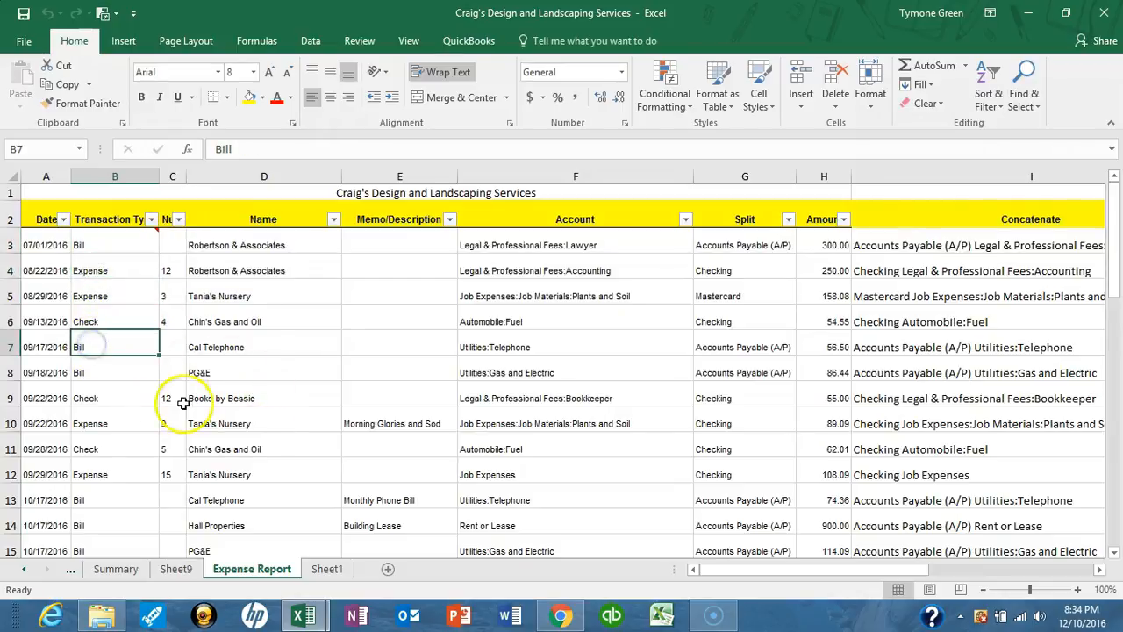
{"action": "left_click", "coordinate": [106, 390]}
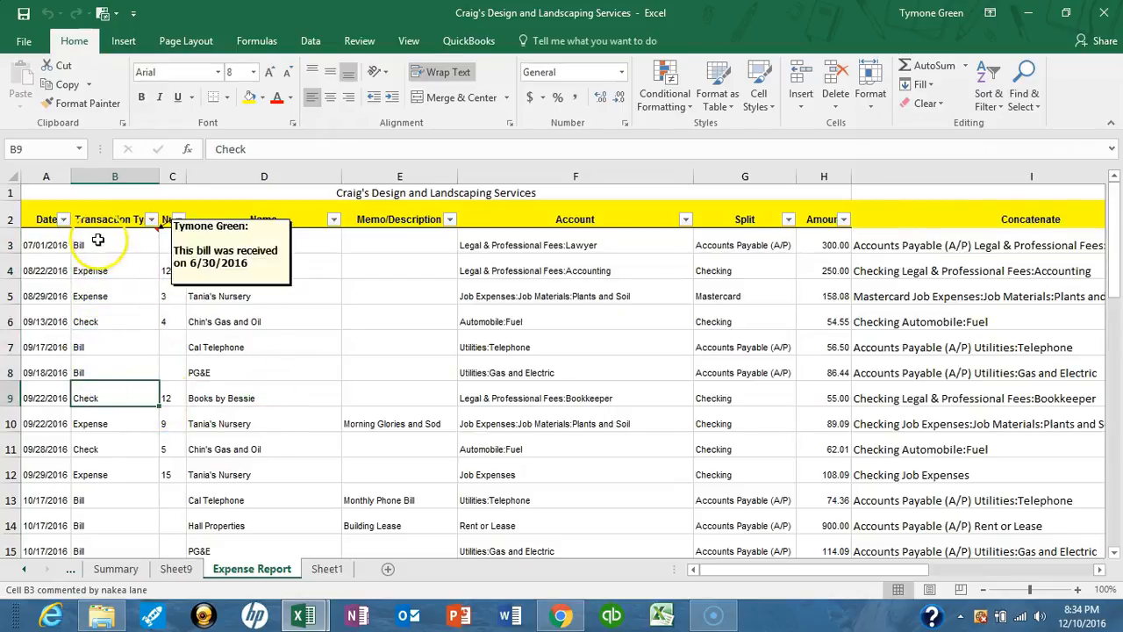
{"action": "mouse_move", "coordinate": [96, 239]}
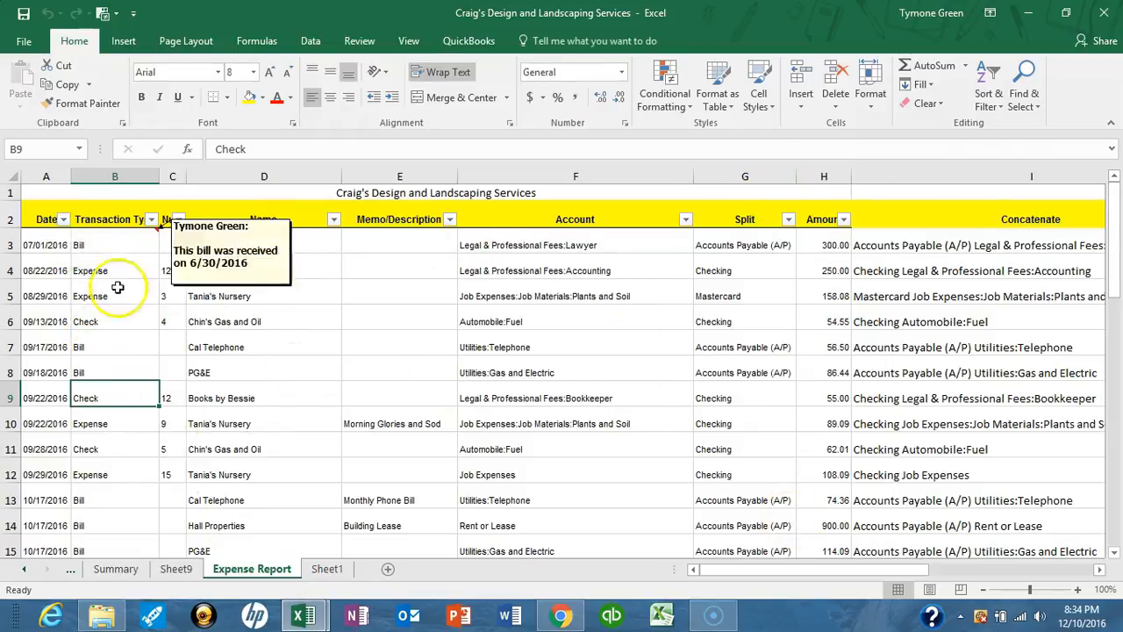
{"action": "left_click", "coordinate": [111, 452]}
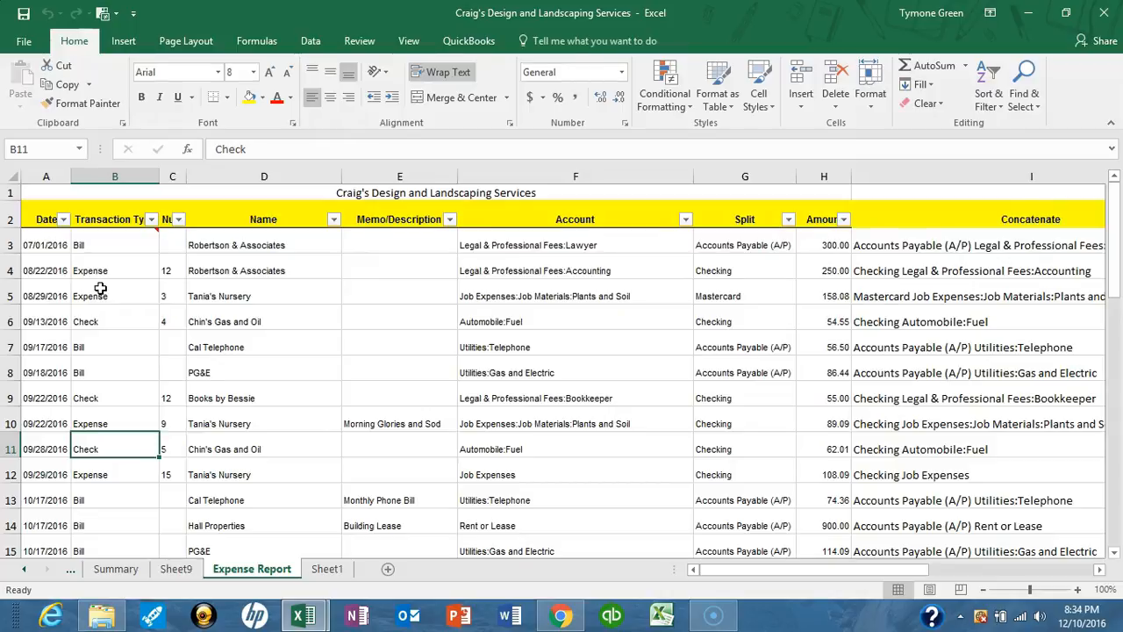
- Select the expense data from the Date header through the last Amount entry, range A2:H44
{"action": "left_click", "coordinate": [44, 217]}
{"action": "left_click_drag", "start_coordinate": [44, 217], "coordinate": [823, 481]}
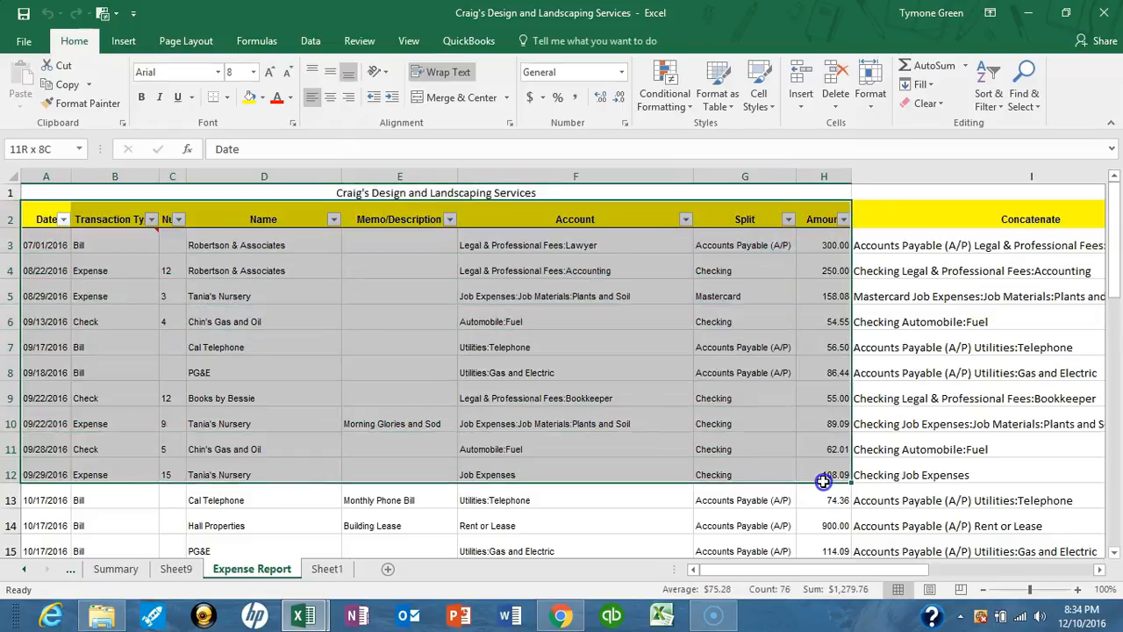
{"action": "left_click_drag", "start_coordinate": [828, 539], "coordinate": [811, 483]}
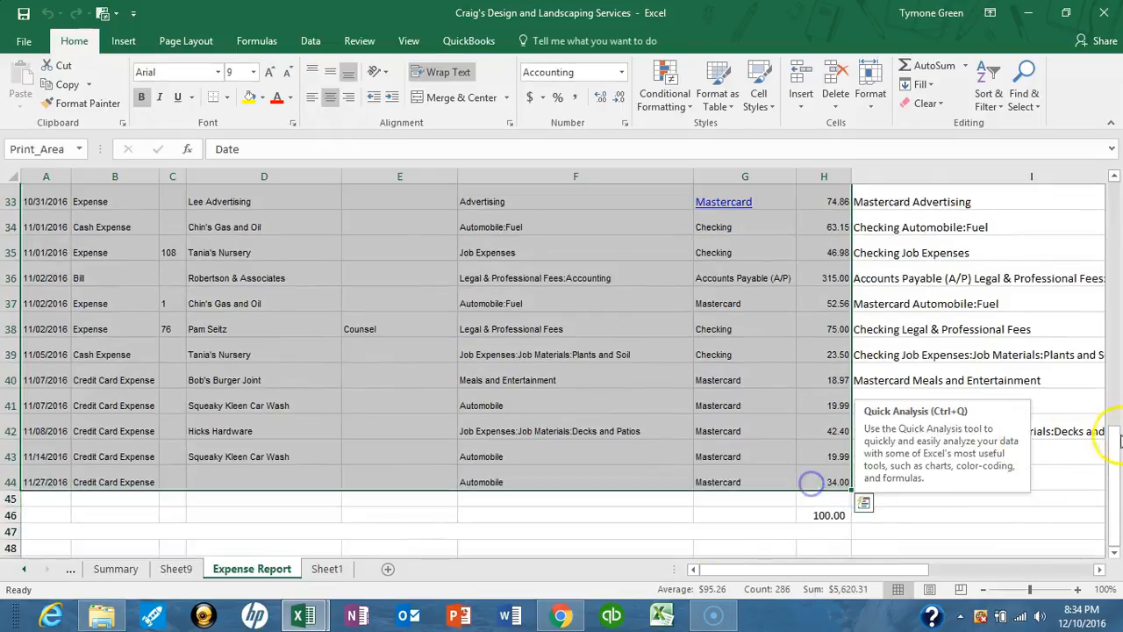
{"action": "left_click_drag", "start_coordinate": [1113, 439], "coordinate": [1113, 426]}
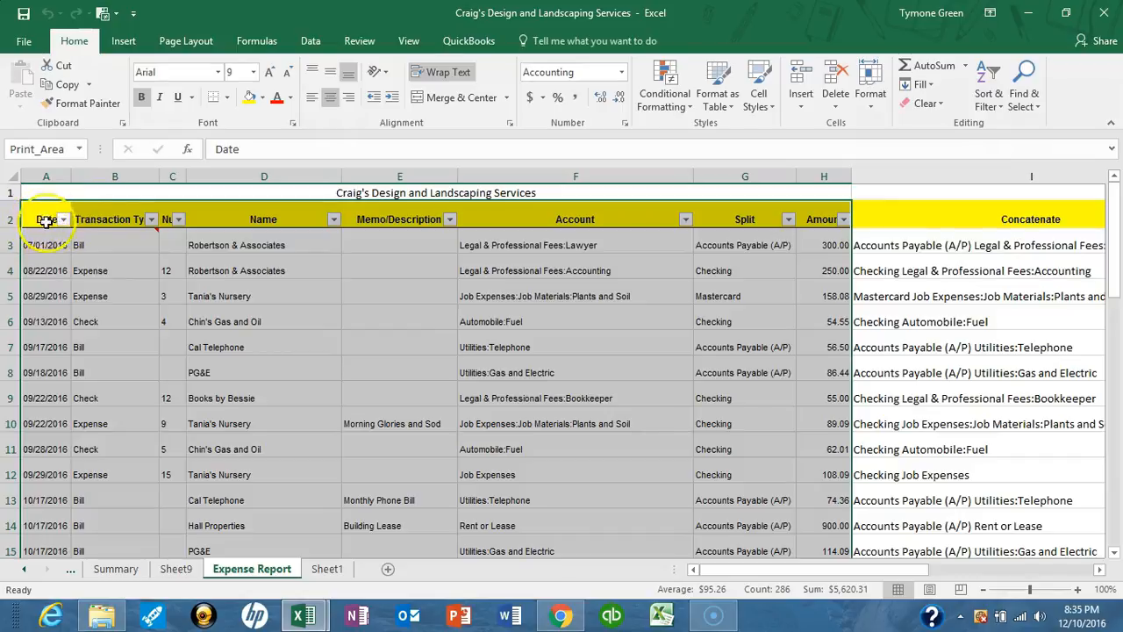
{"action": "scroll", "coordinate": [832, 362], "scroll_direction": "down", "scroll_amount": 14}
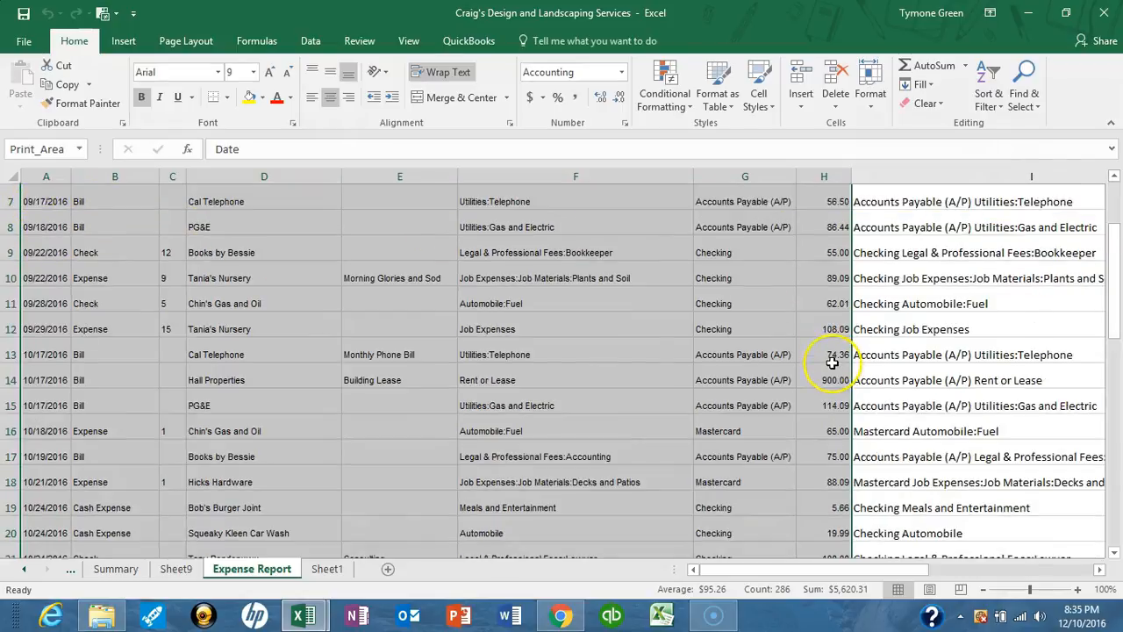
{"action": "scroll", "coordinate": [832, 362], "scroll_direction": "up", "scroll_amount": 3}
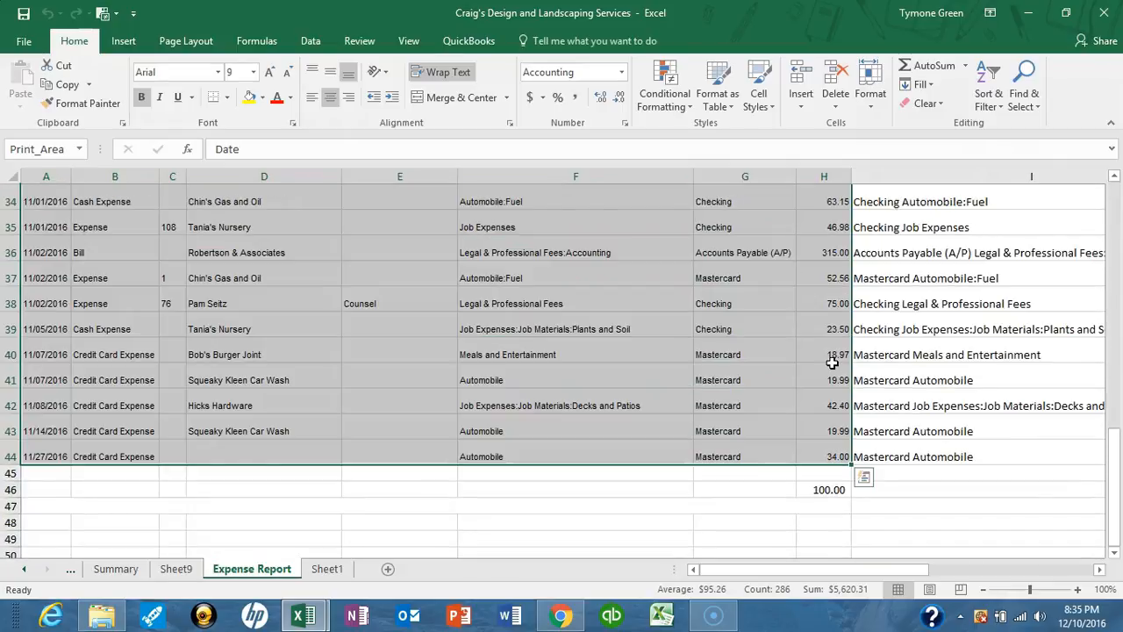
{"action": "scroll", "coordinate": [832, 362], "scroll_direction": "up", "scroll_amount": 11}
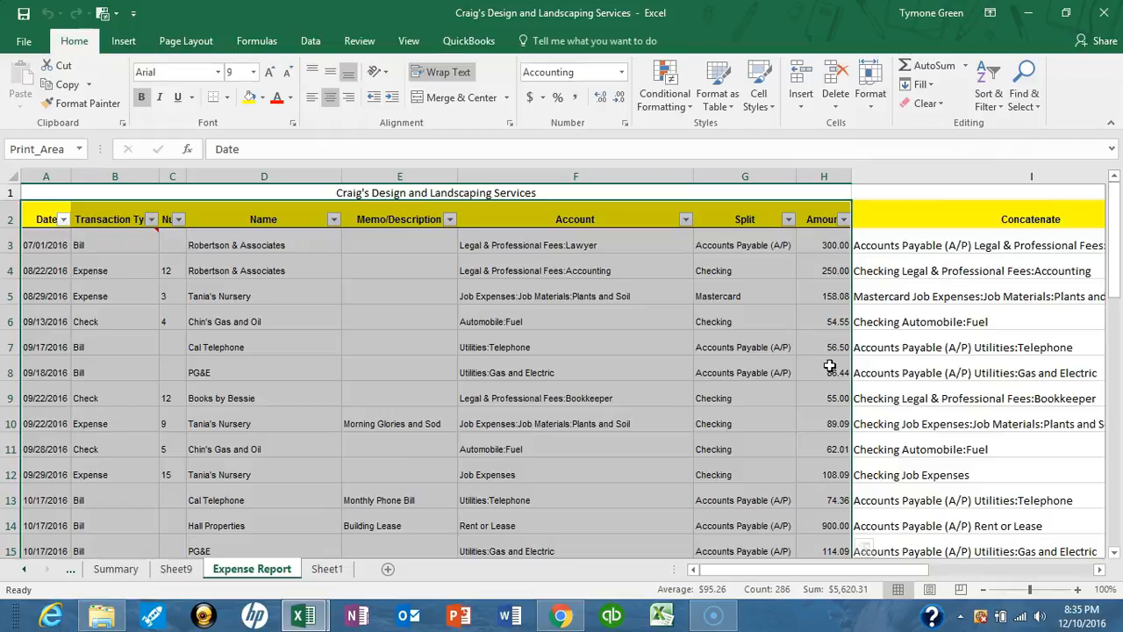
- Create a PivotTable on a new worksheet from the selected Expense Report range A2:H44
{"action": "left_click", "coordinate": [123, 44]}
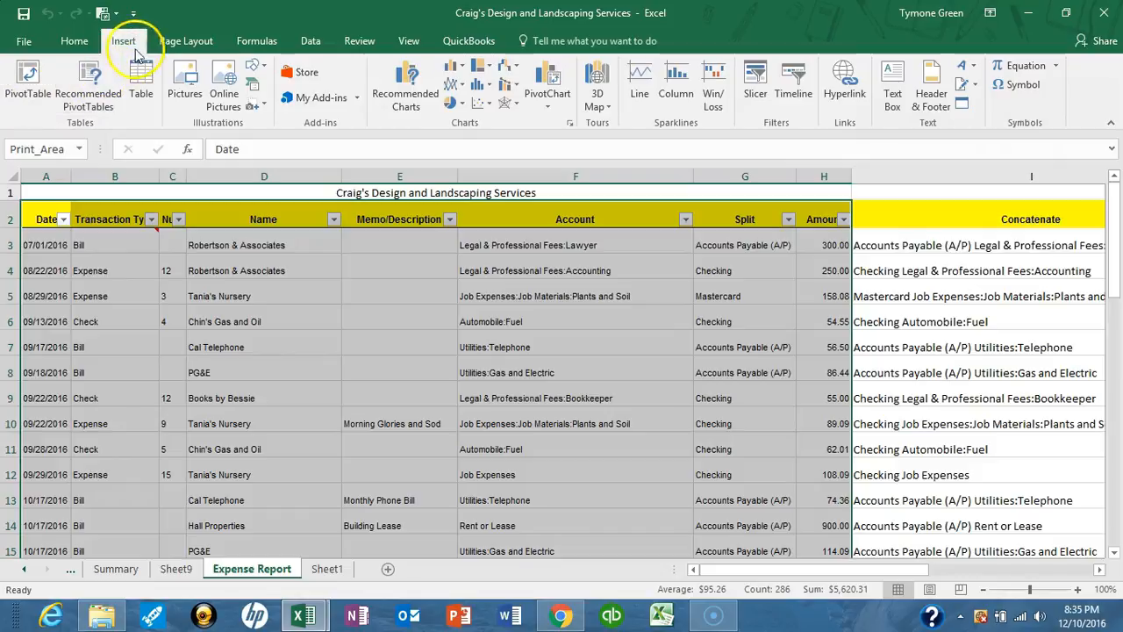
{"action": "left_click", "coordinate": [37, 98]}
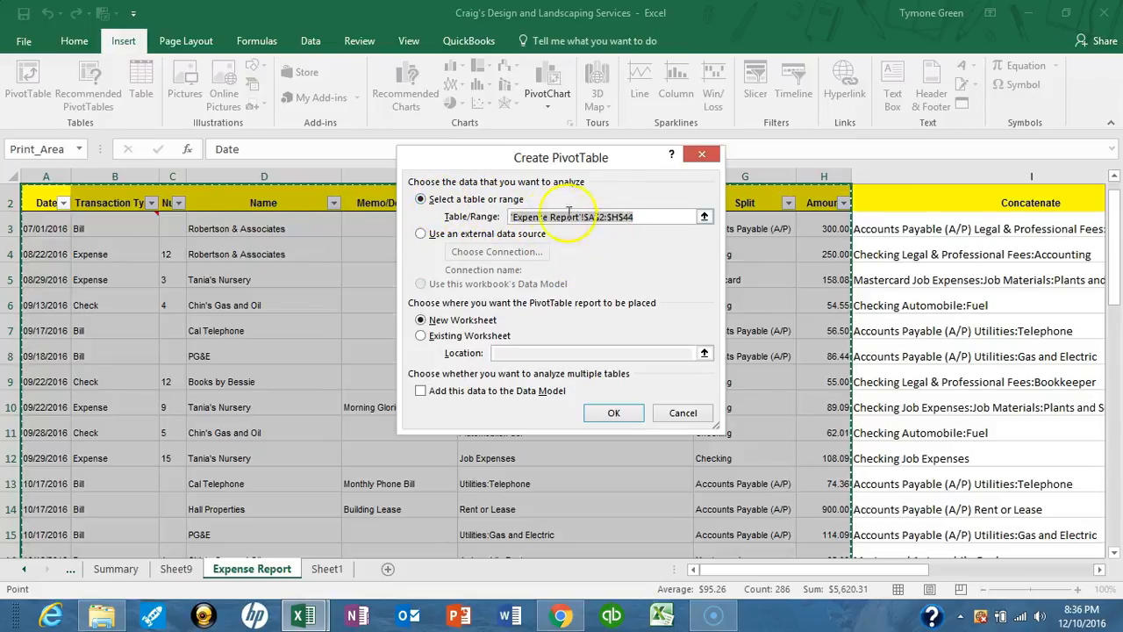
{"action": "left_click", "coordinate": [613, 414]}
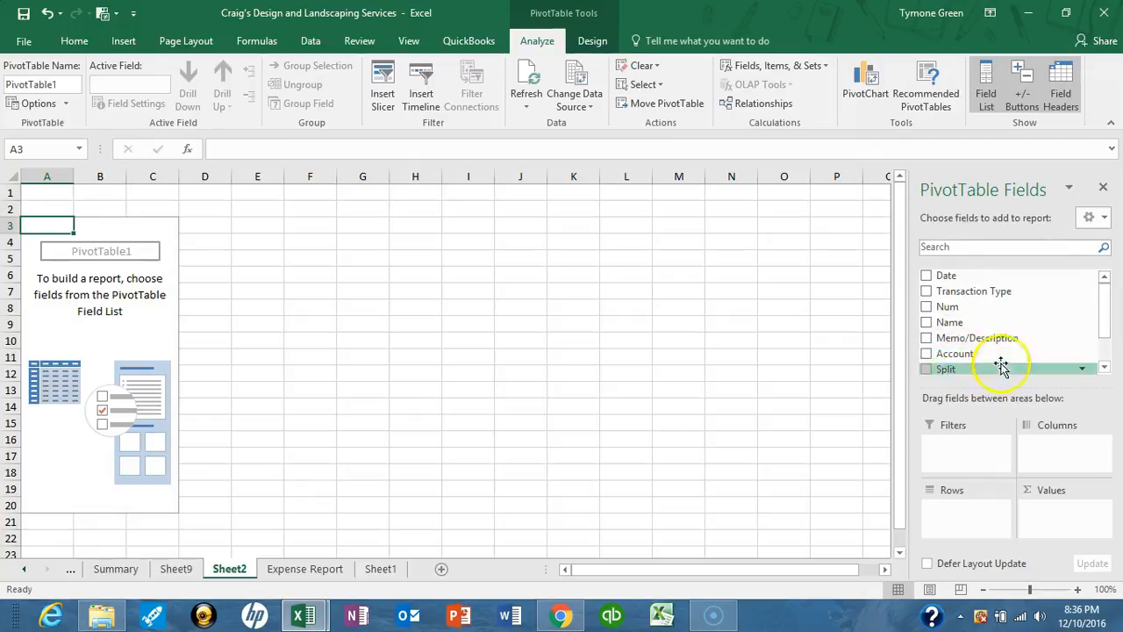
{"action": "left_click", "coordinate": [318, 570]}
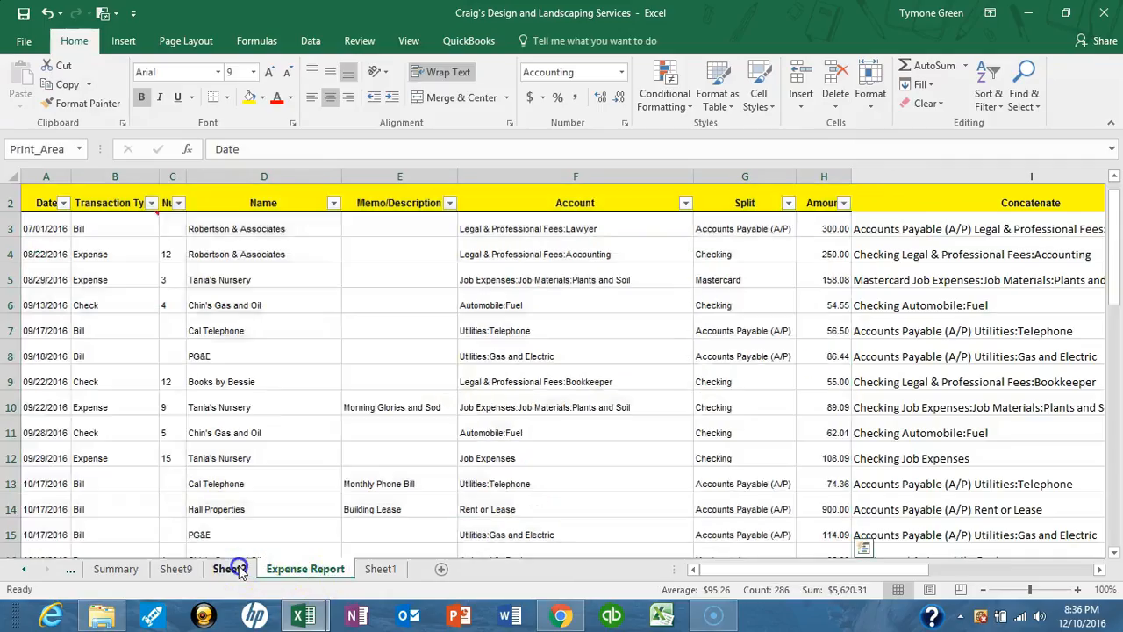
{"action": "left_click", "coordinate": [228, 568]}
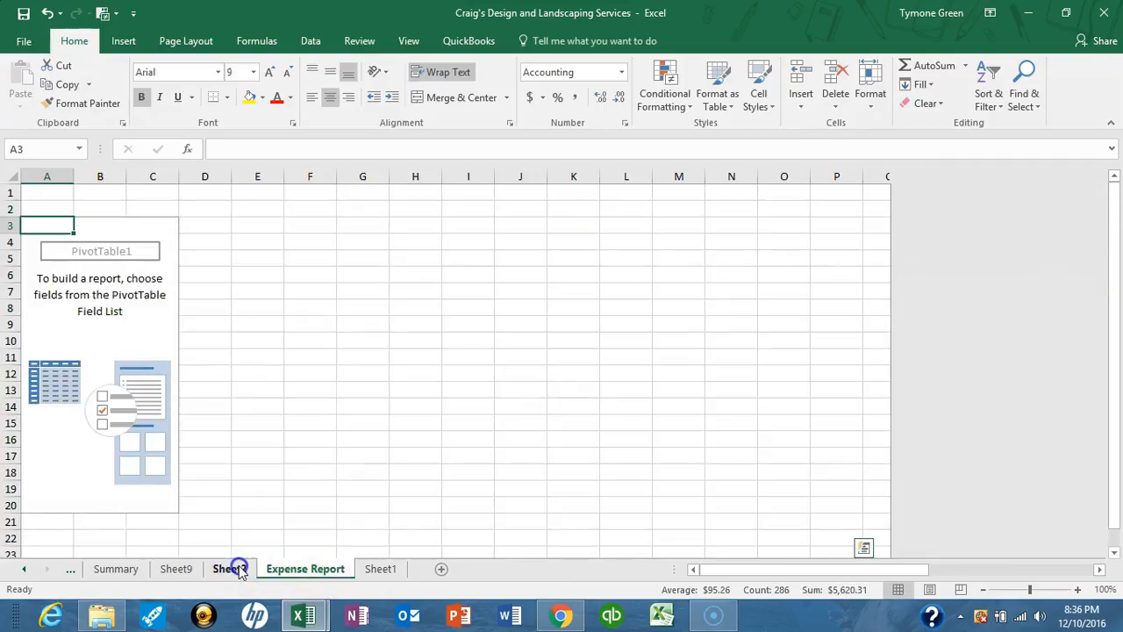
- Enable the classic PivotTable layout, which allows dragging fields in the grid, in the PivotTable options
{"action": "left_click", "coordinate": [101, 325]}
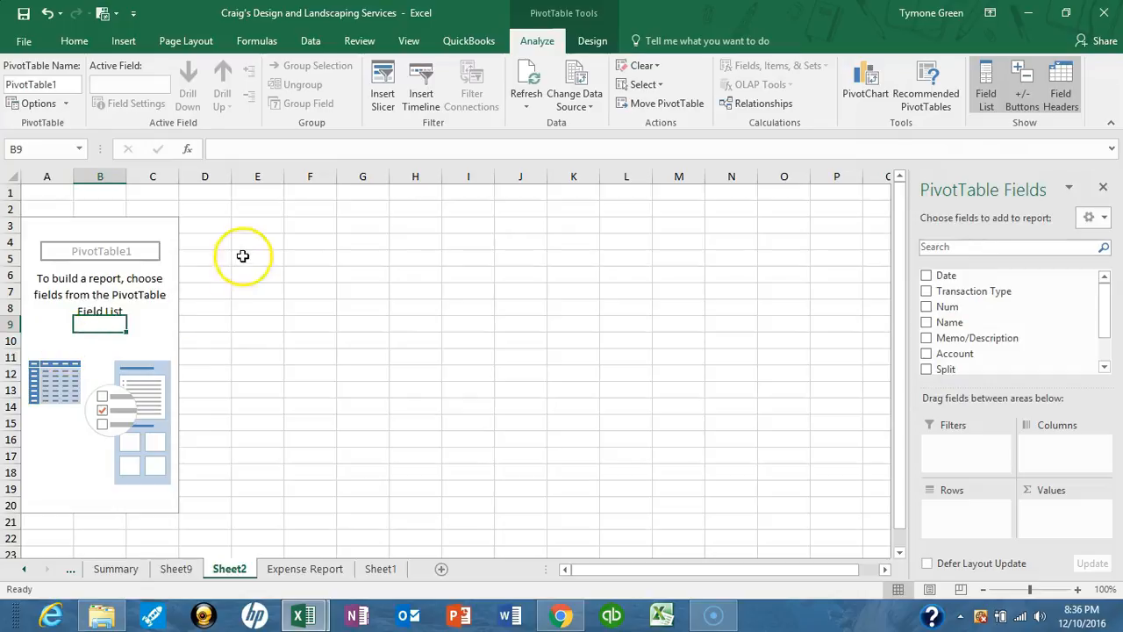
{"action": "left_click", "coordinate": [240, 255]}
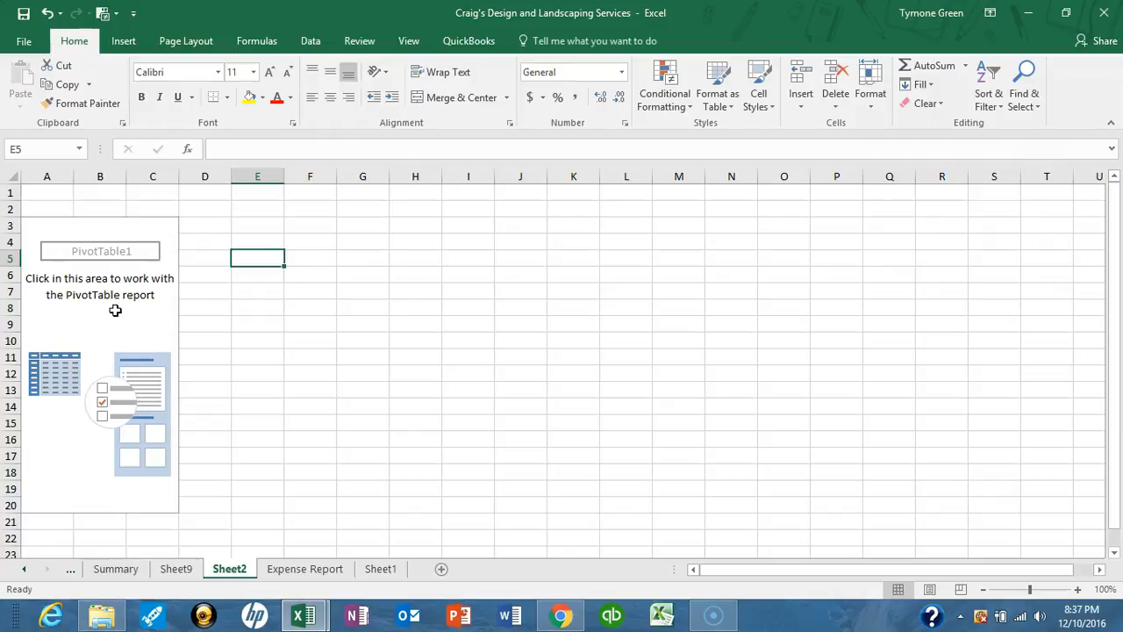
{"action": "right_click", "coordinate": [114, 312]}
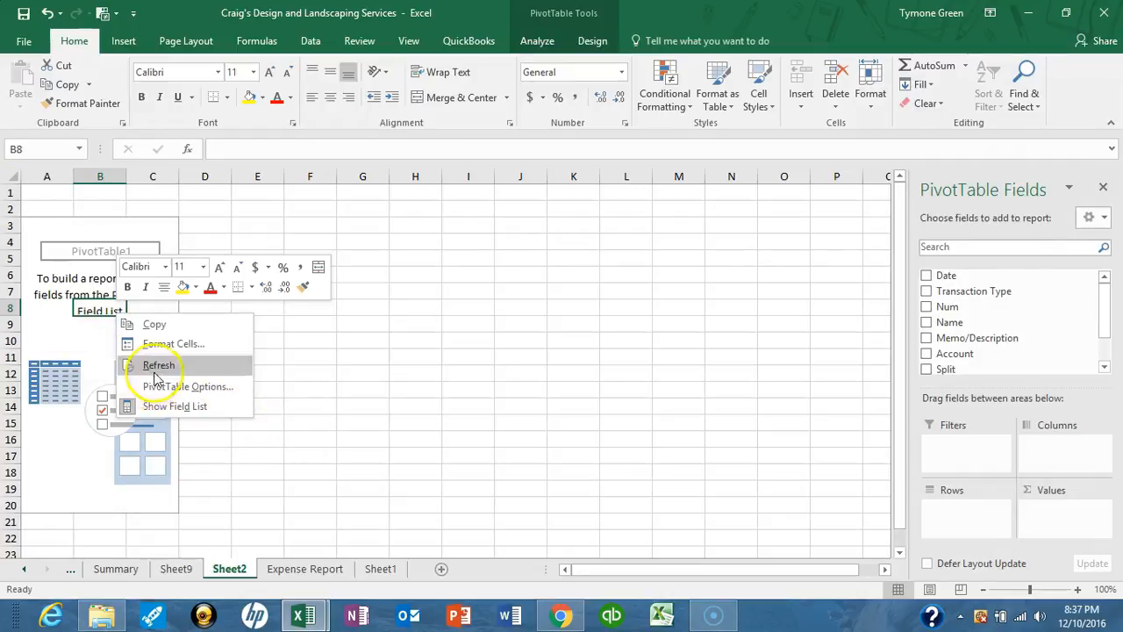
{"action": "left_click", "coordinate": [171, 386]}
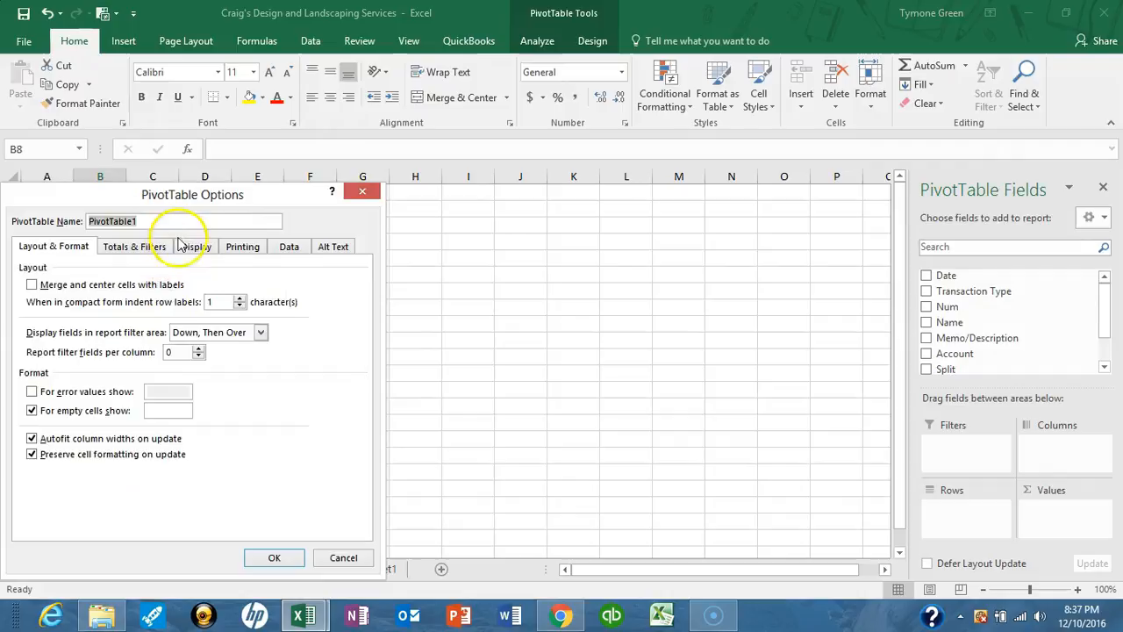
{"action": "left_click", "coordinate": [207, 249]}
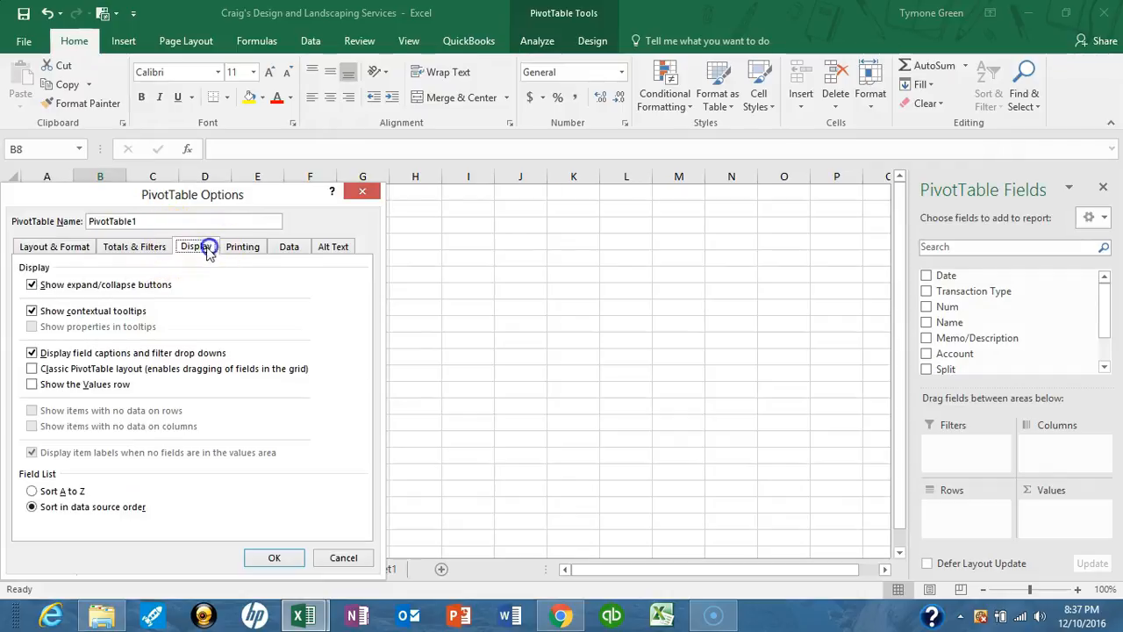
{"action": "left_click", "coordinate": [32, 368]}
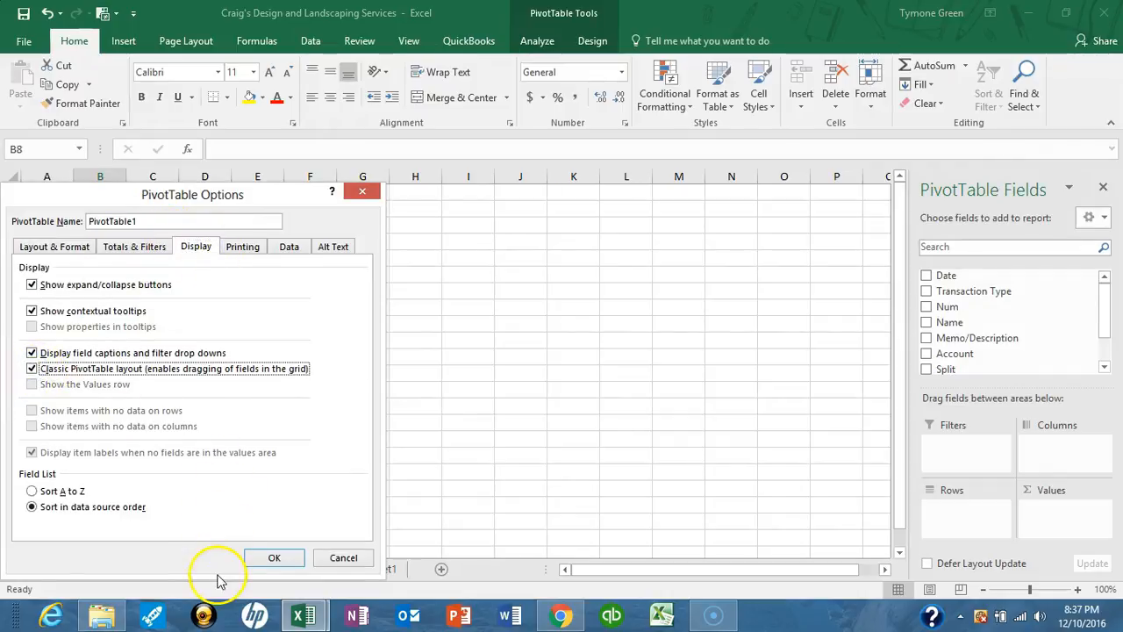
{"action": "left_click", "coordinate": [272, 558]}
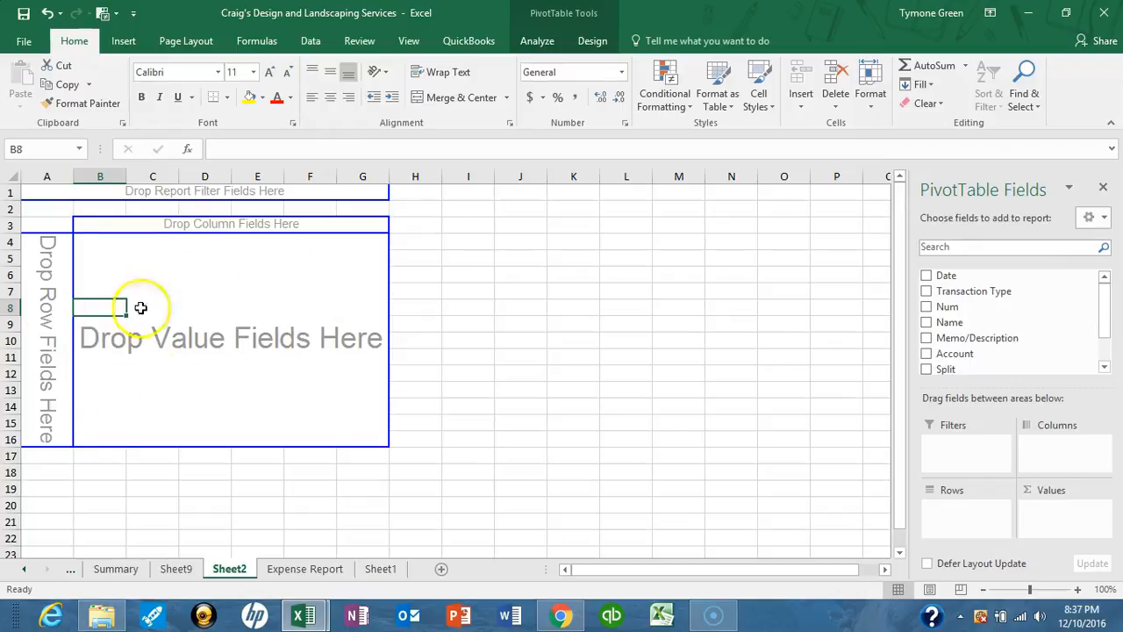
- Check the Expense Report data and add the Transaction Type field to the PivotTable's columns on Sheet2
{"action": "left_click", "coordinate": [293, 575]}
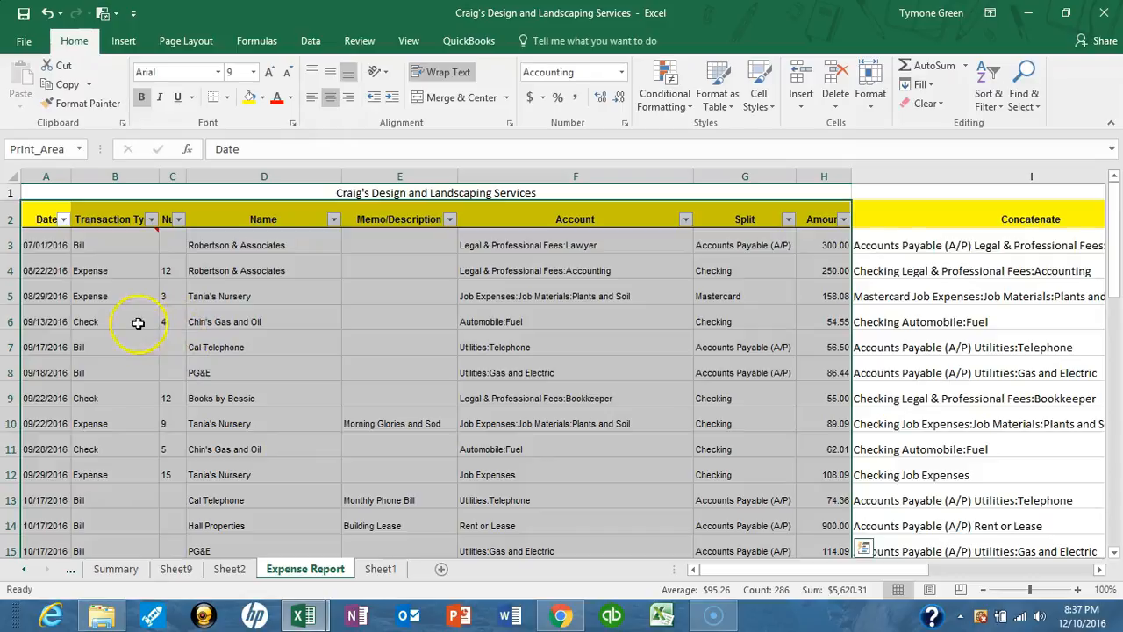
{"action": "left_click", "coordinate": [230, 569]}
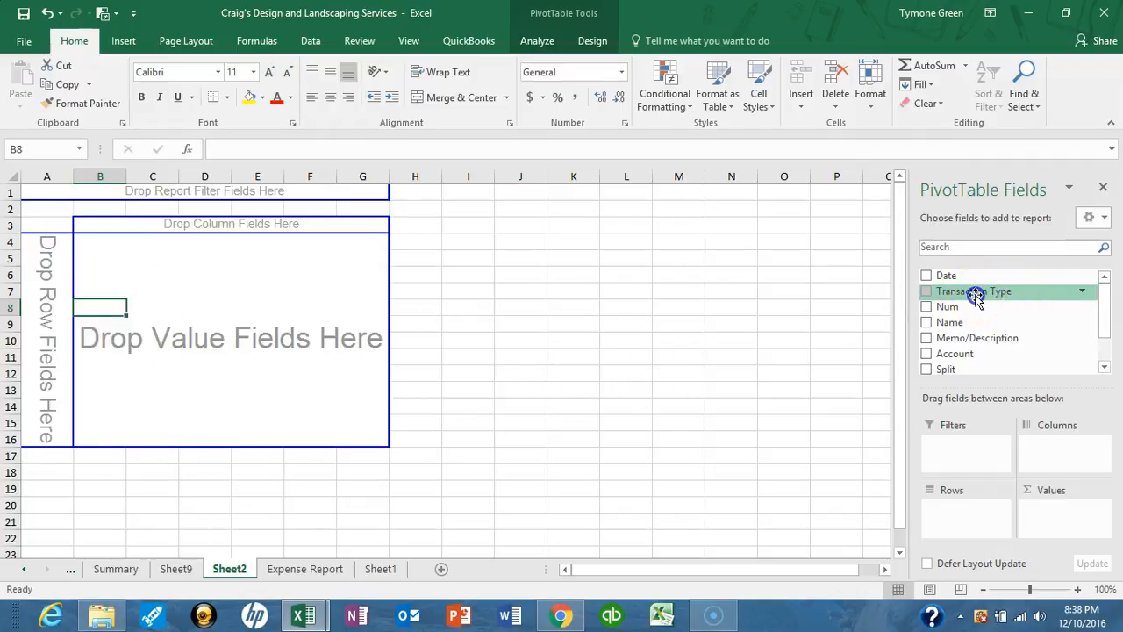
{"action": "left_click_drag", "start_coordinate": [976, 298], "coordinate": [945, 454]}
{"action": "left_click_drag", "start_coordinate": [1014, 457], "coordinate": [988, 287]}
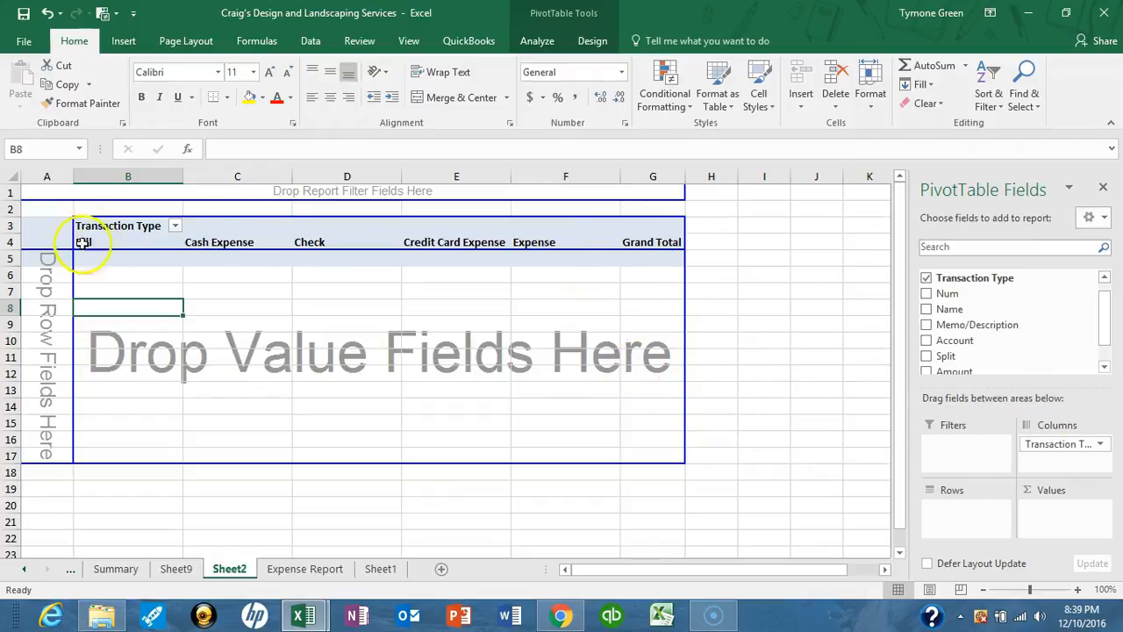
- Move Transaction Type from the PivotTable's columns to its rows and add Name below it as a second row field
{"action": "left_click_drag", "start_coordinate": [1051, 446], "coordinate": [957, 511]}
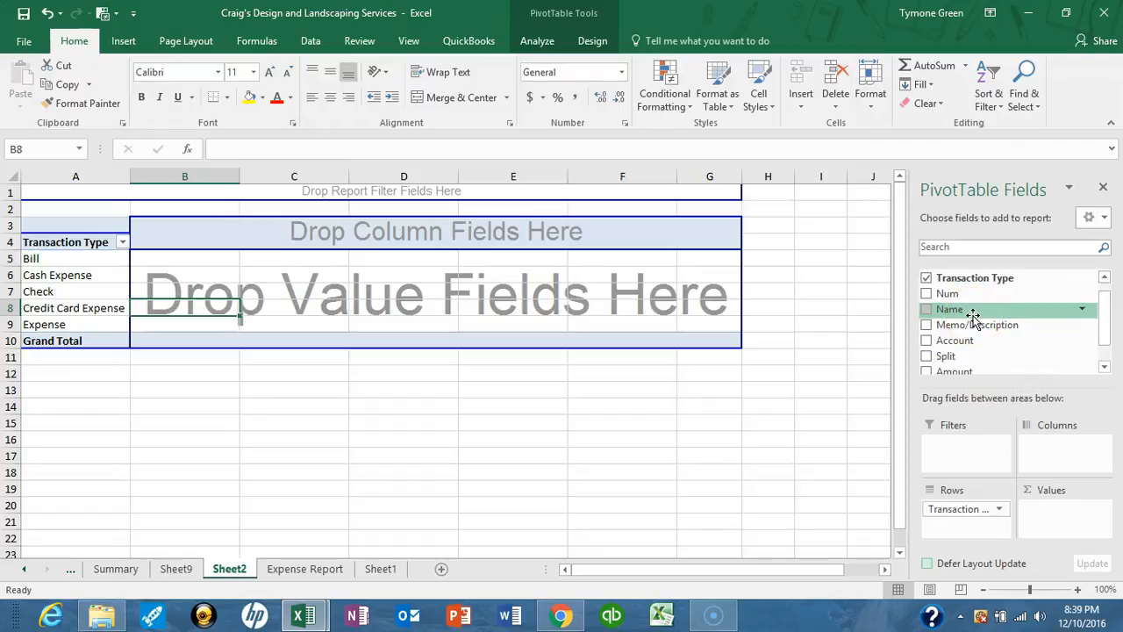
{"action": "left_click_drag", "start_coordinate": [962, 309], "coordinate": [958, 529]}
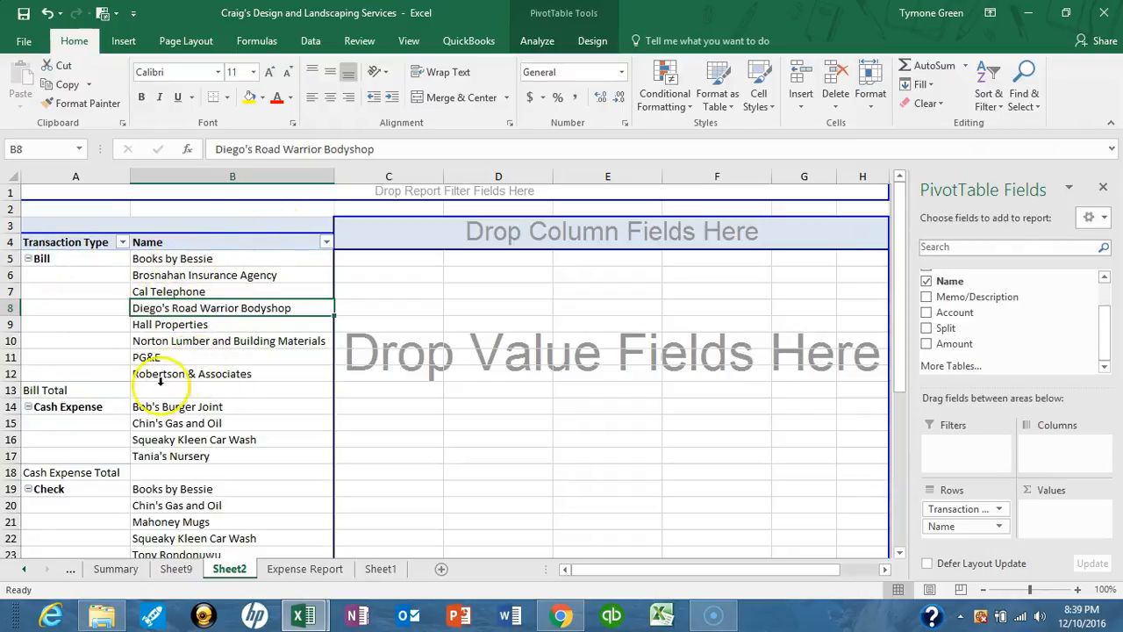
- Review the names listed under each transaction type, from Bill down to Expense and the Grand Total row
{"action": "left_click", "coordinate": [83, 406]}
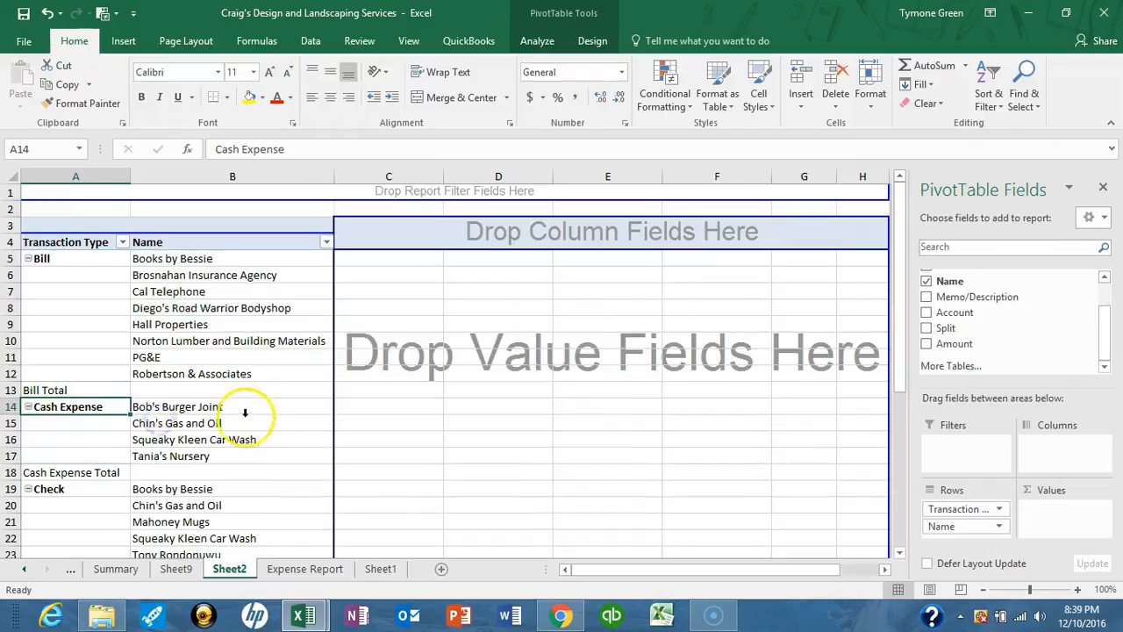
{"action": "scroll", "coordinate": [251, 414], "scroll_direction": "down", "scroll_amount": 1}
{"action": "left_click", "coordinate": [195, 358]}
{"action": "scroll", "coordinate": [201, 376], "scroll_direction": "down", "scroll_amount": 1}
{"action": "left_click", "coordinate": [62, 389]}
{"action": "scroll", "coordinate": [192, 386], "scroll_direction": "down", "scroll_amount": 1}
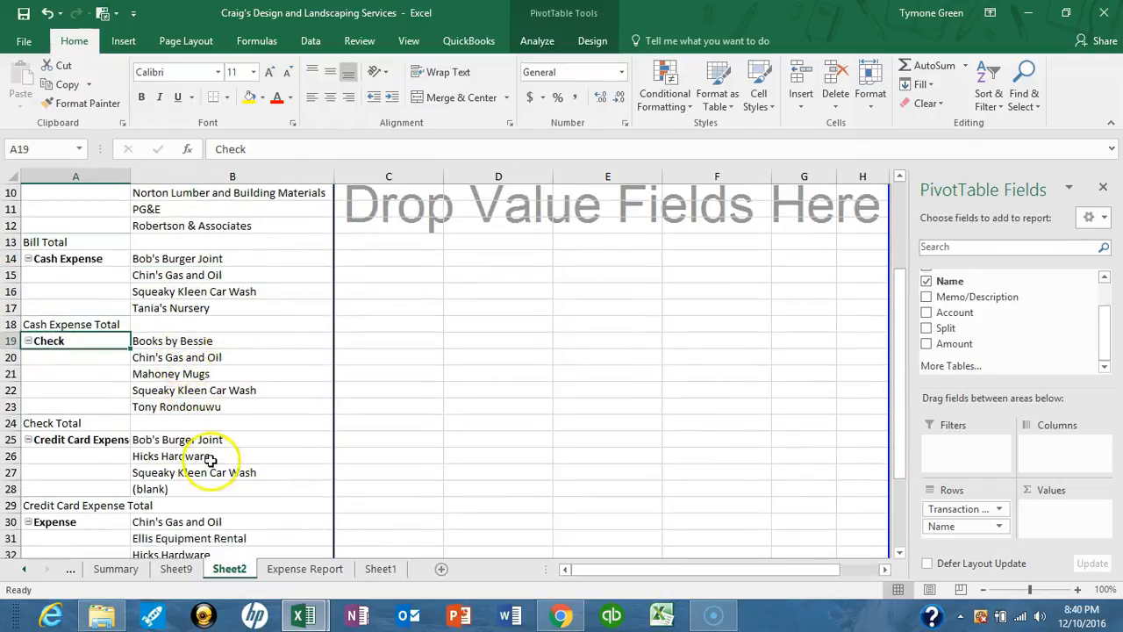
{"action": "scroll", "coordinate": [176, 378], "scroll_direction": "down", "scroll_amount": 1}
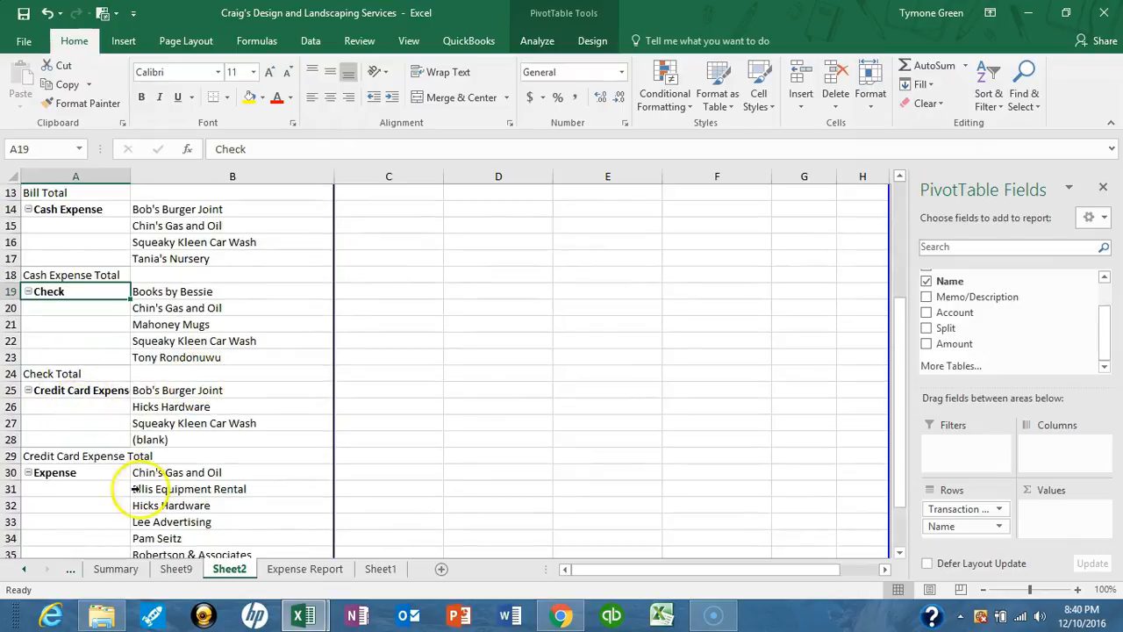
{"action": "scroll", "coordinate": [136, 457], "scroll_direction": "down", "scroll_amount": 2}
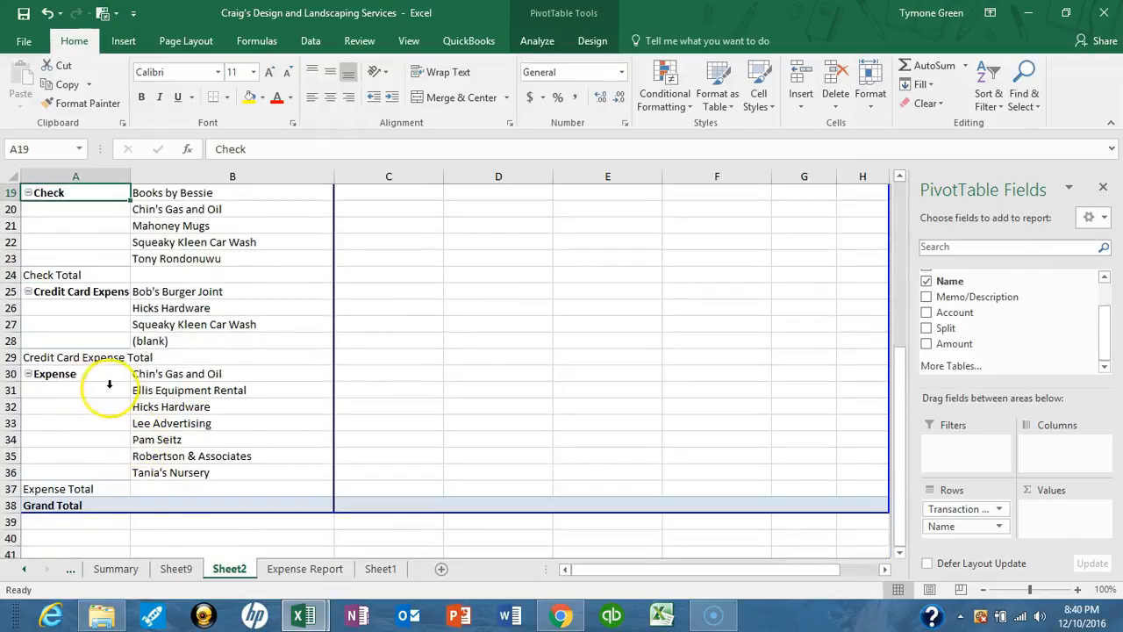
{"action": "scroll", "coordinate": [110, 384], "scroll_direction": "up", "scroll_amount": 6}
{"action": "scroll", "coordinate": [110, 383], "scroll_direction": "down", "scroll_amount": 11}
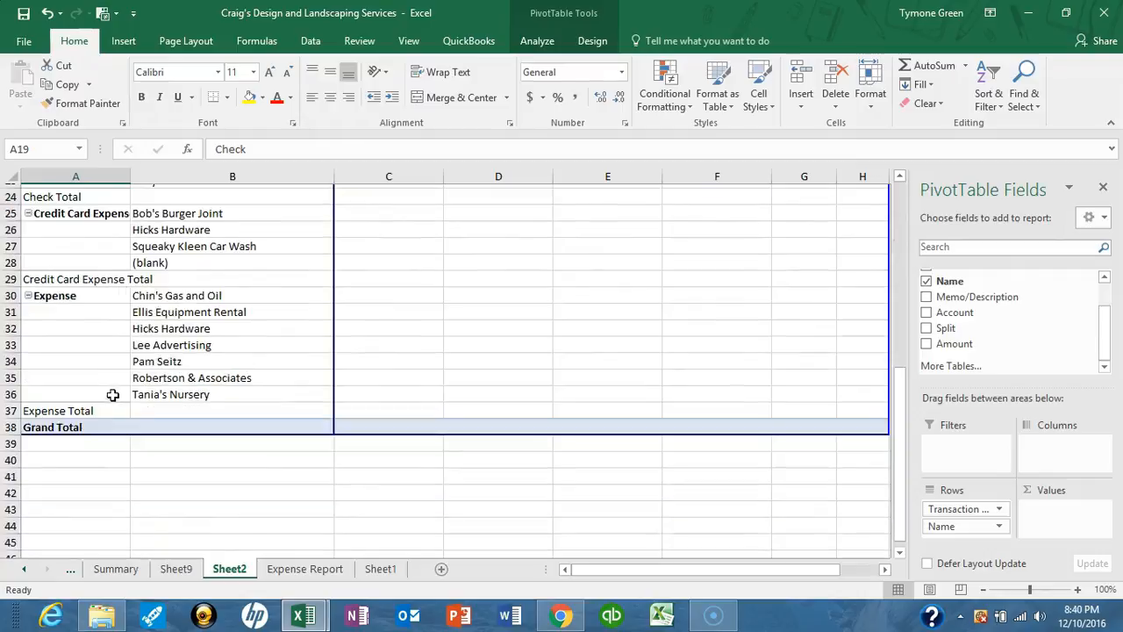
{"action": "scroll", "coordinate": [113, 399], "scroll_direction": "up", "scroll_amount": 11}
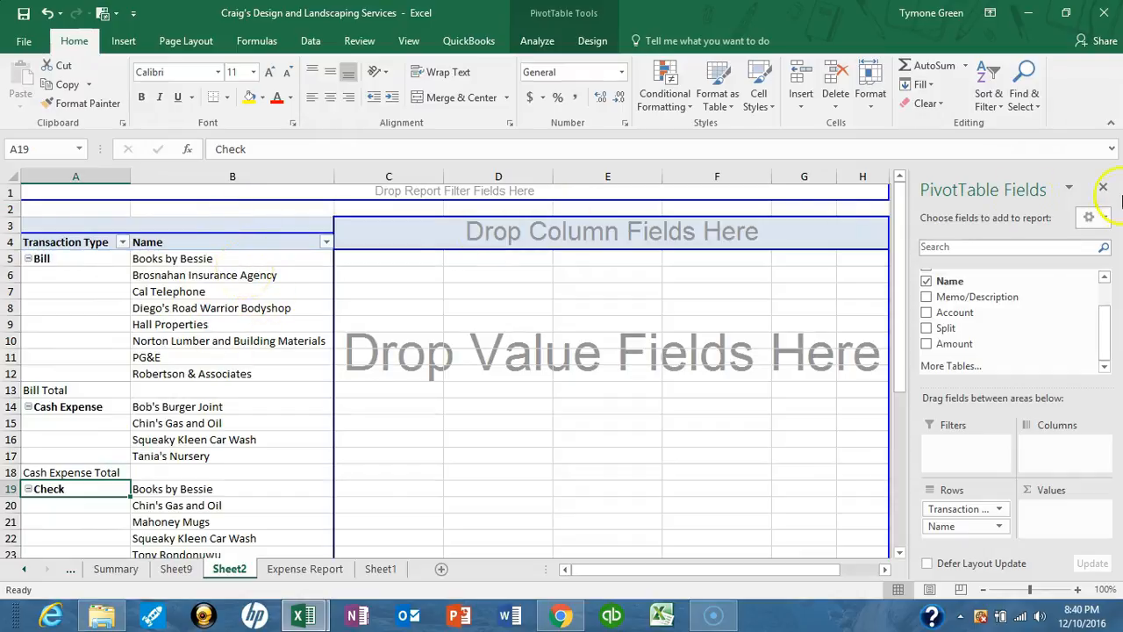
- Add the Account field to the PivotTable's columns and move it to the rows, below Name
{"action": "left_click", "coordinate": [961, 321]}
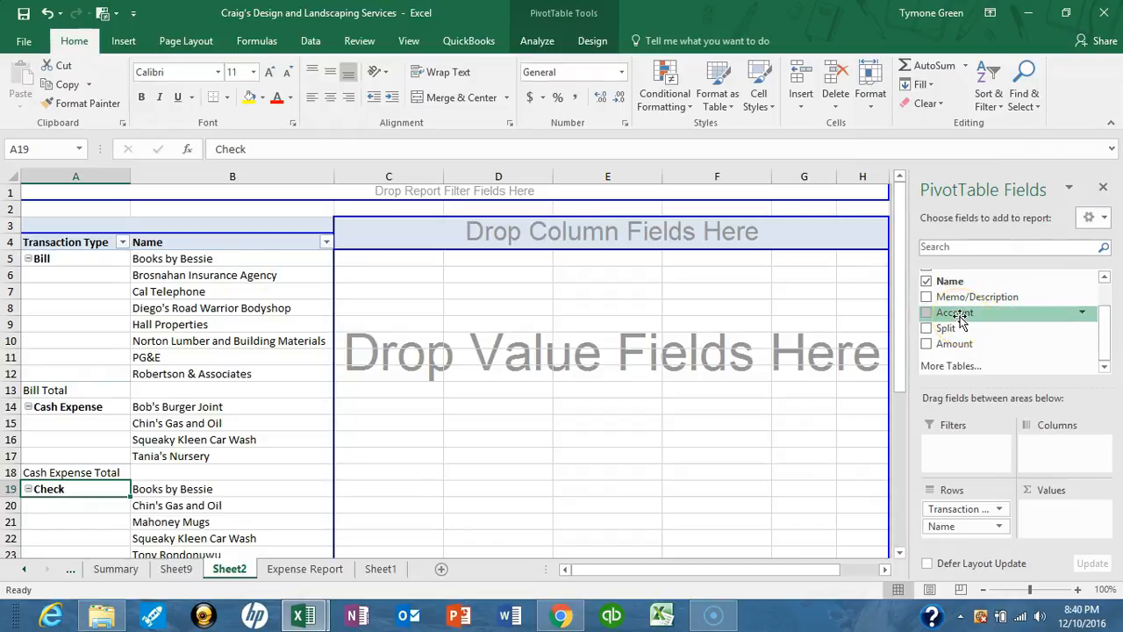
{"action": "left_click_drag", "start_coordinate": [959, 319], "coordinate": [1065, 450]}
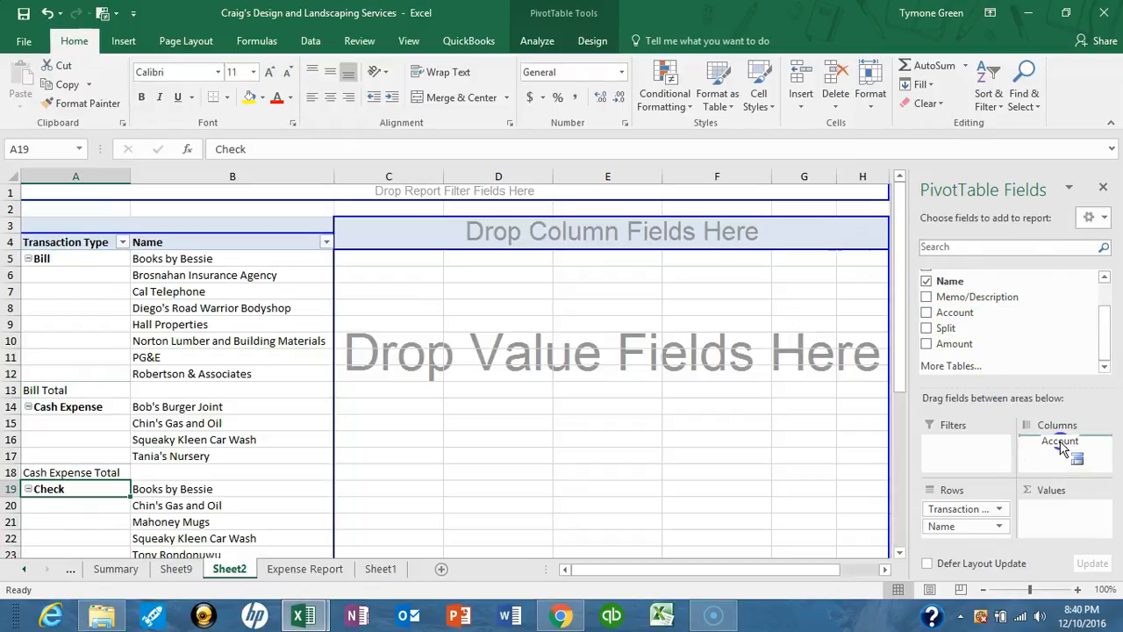
{"action": "left_click_drag", "start_coordinate": [1060, 441], "coordinate": [1061, 443]}
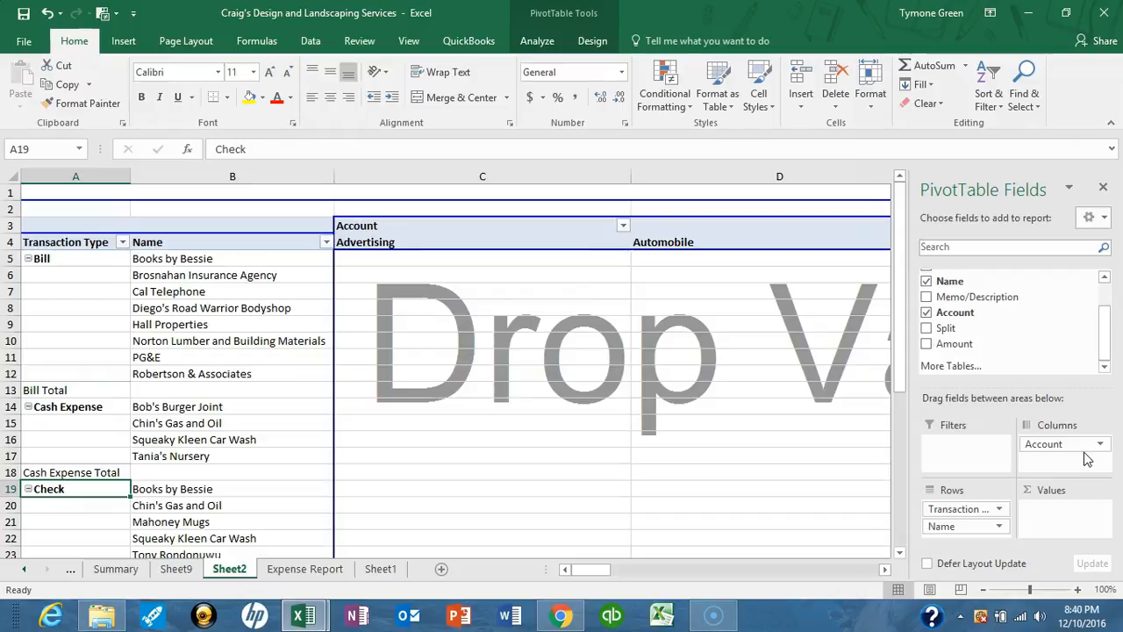
{"action": "left_click", "coordinate": [1059, 446]}
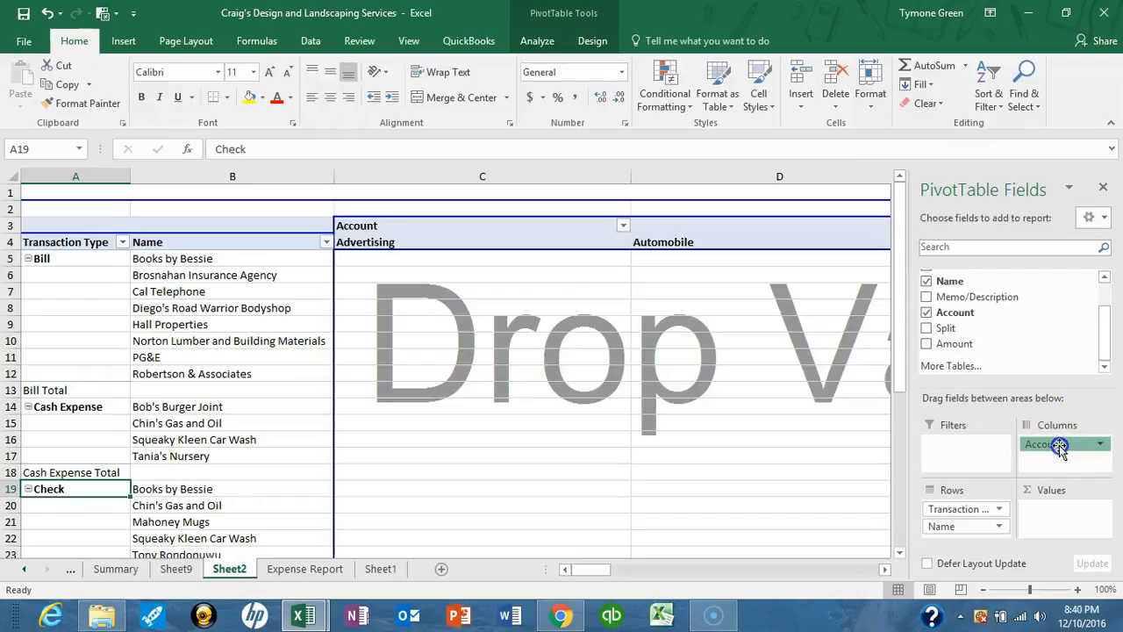
{"action": "mouse_move", "coordinate": [1059, 446]}
{"action": "left_mouse_down"}
{"action": "mouse_move", "coordinate": [1022, 505]}
{"action": "mouse_move", "coordinate": [957, 552]}
{"action": "mouse_move", "coordinate": [954, 526]}
{"action": "left_mouse_up"}
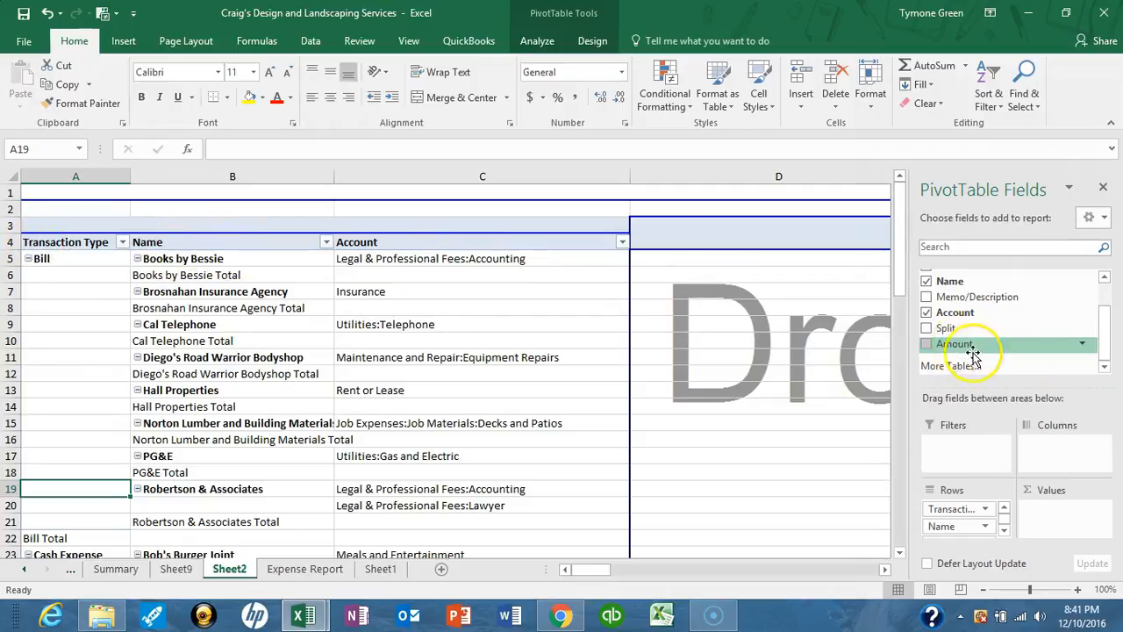
- Add the Amount field to the PivotTable's values as Sum of Amount
{"action": "left_click_drag", "start_coordinate": [949, 346], "coordinate": [952, 347]}
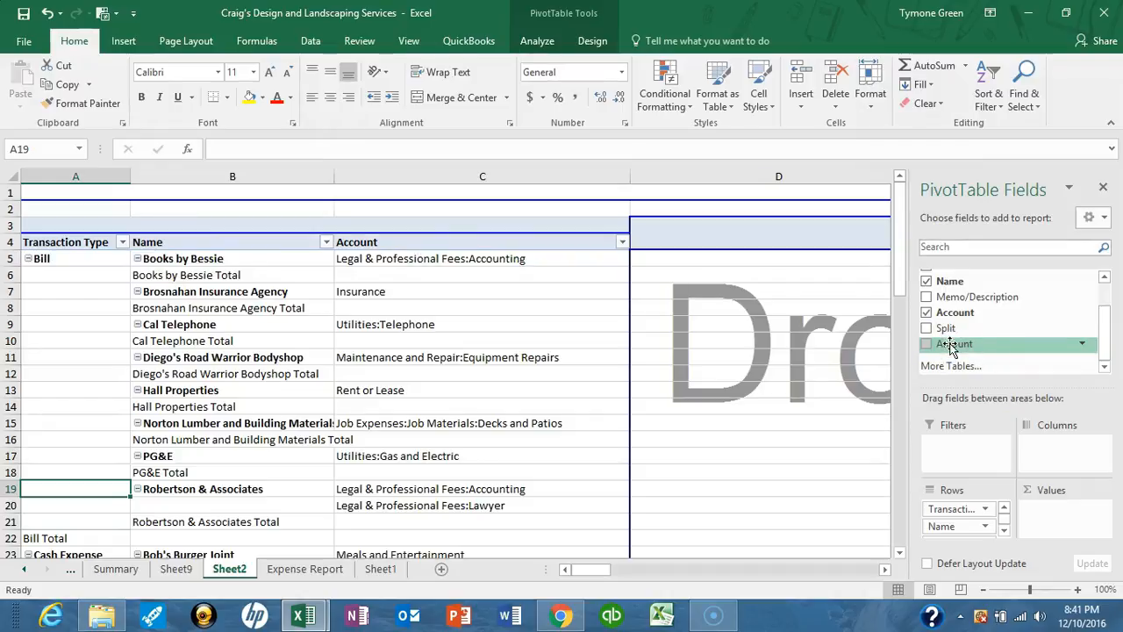
{"action": "left_click_drag", "start_coordinate": [949, 343], "coordinate": [1113, 605]}
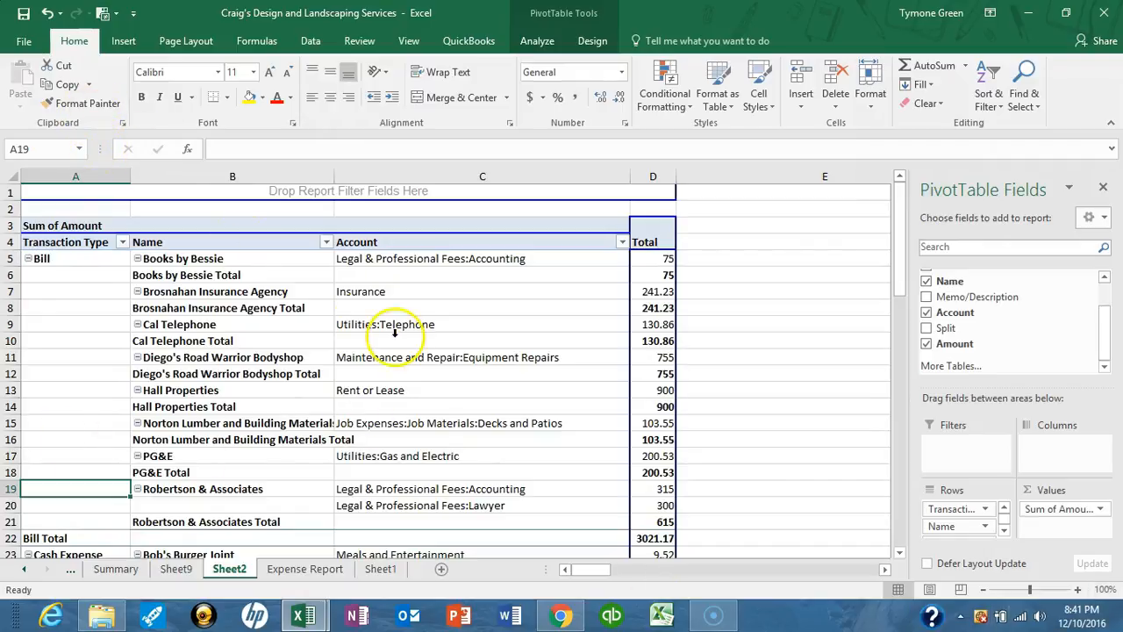
- Set the subtotals of the Name field to None
{"action": "left_click", "coordinate": [210, 355]}
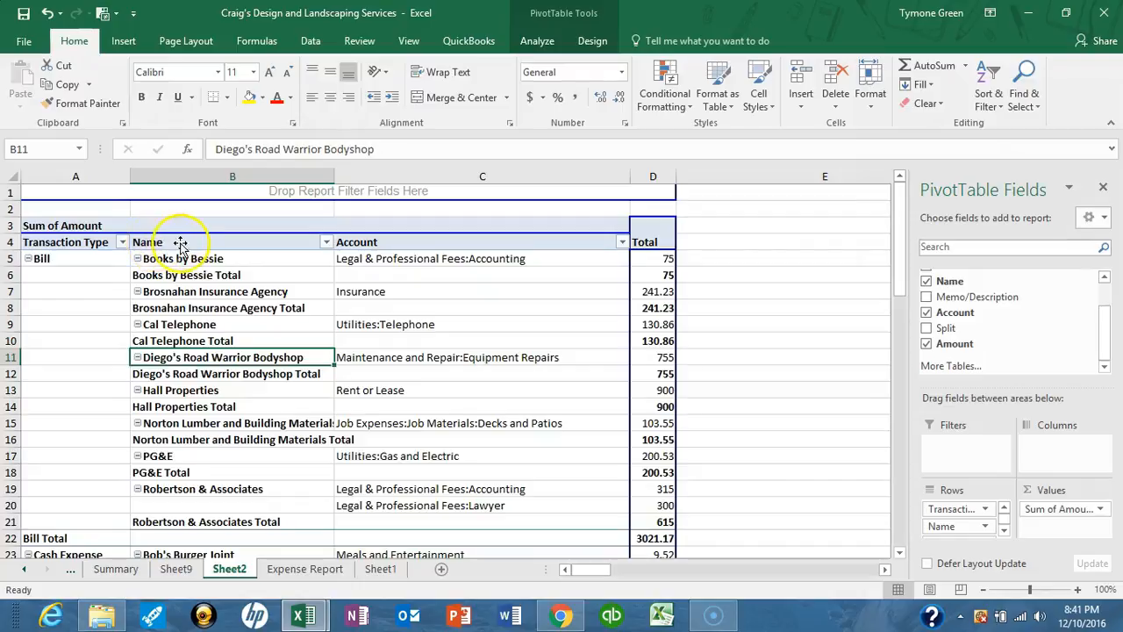
{"action": "double_click", "coordinate": [154, 243]}
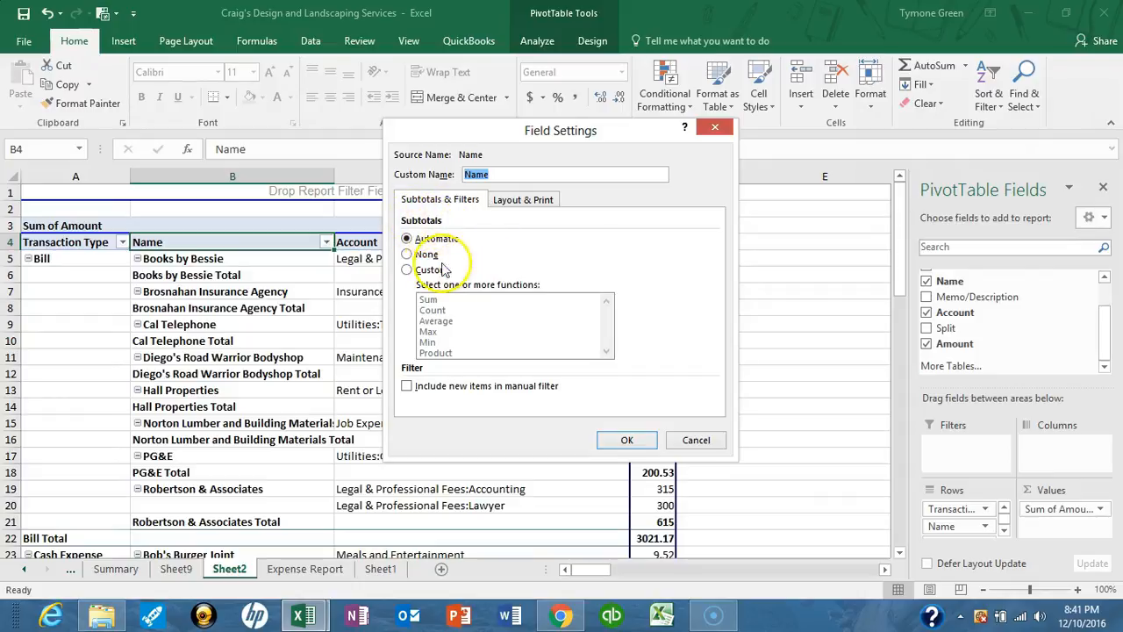
{"action": "left_click", "coordinate": [406, 254]}
{"action": "left_click", "coordinate": [628, 441]}
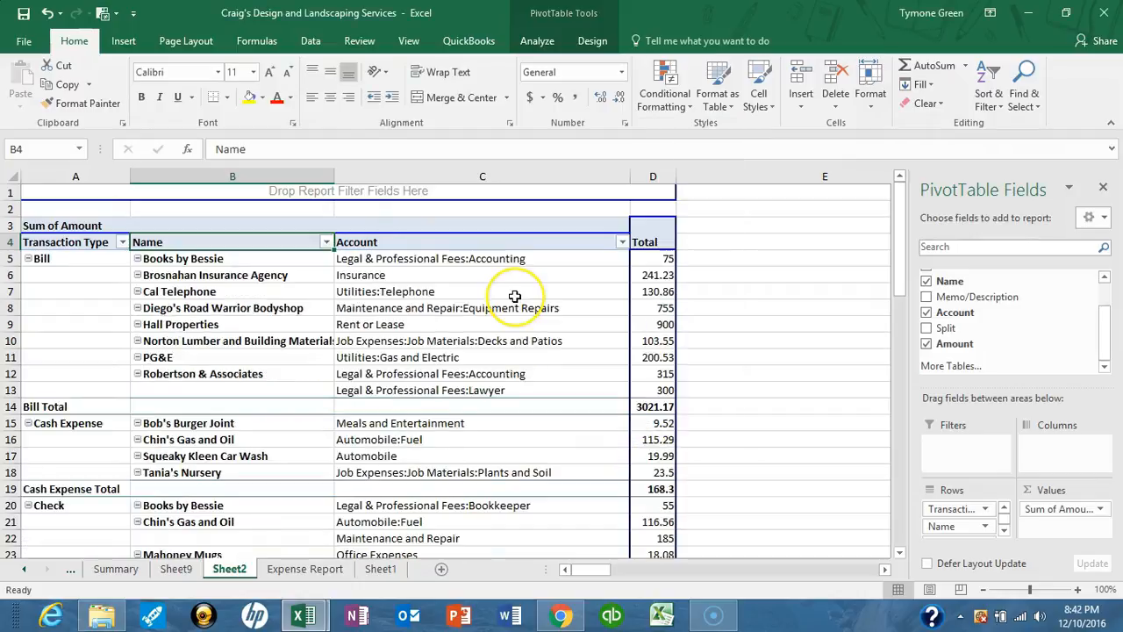
- Examine the PivotTable's names, accounts and transaction type totals from the Bill group down to the Grand Total
{"action": "scroll", "coordinate": [514, 296], "scroll_direction": "down", "scroll_amount": 2}
{"action": "scroll", "coordinate": [512, 298], "scroll_direction": "up", "scroll_amount": 2}
{"action": "scroll", "coordinate": [509, 307], "scroll_direction": "down", "scroll_amount": 1}
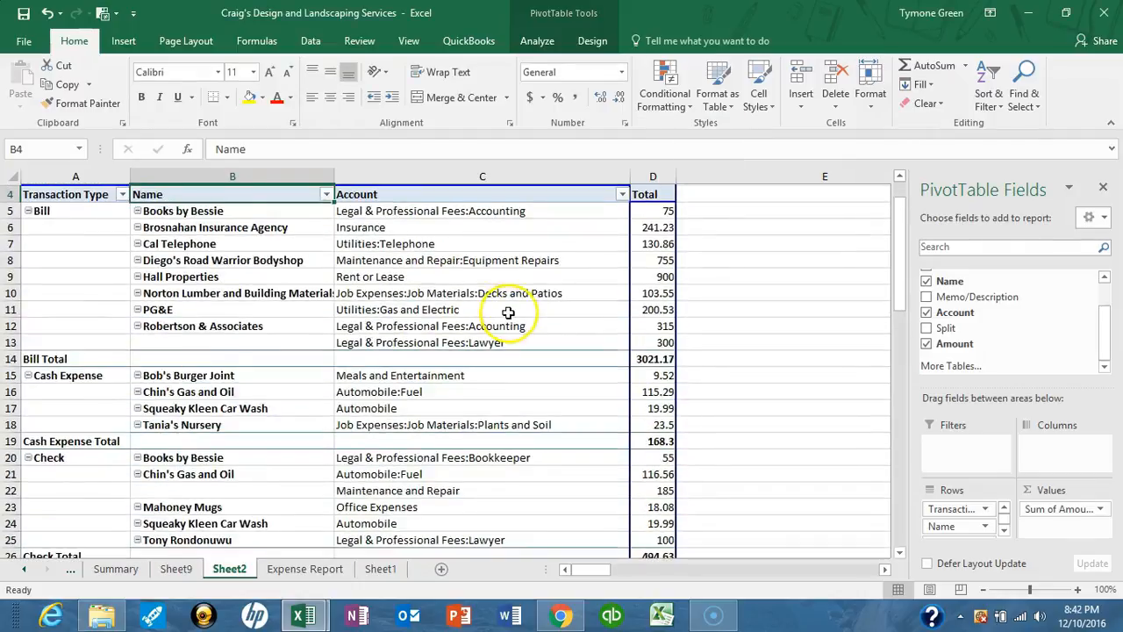
{"action": "scroll", "coordinate": [508, 312], "scroll_direction": "down", "scroll_amount": 9}
{"action": "scroll", "coordinate": [508, 312], "scroll_direction": "up", "scroll_amount": 10}
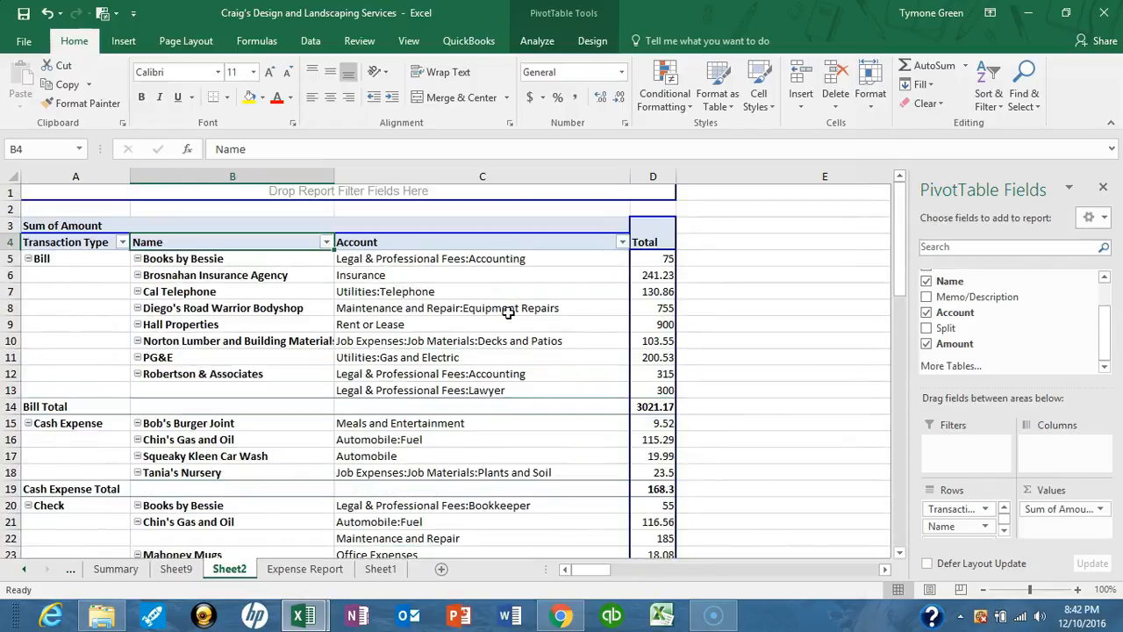
{"action": "scroll", "coordinate": [508, 312], "scroll_direction": "down", "scroll_amount": 13}
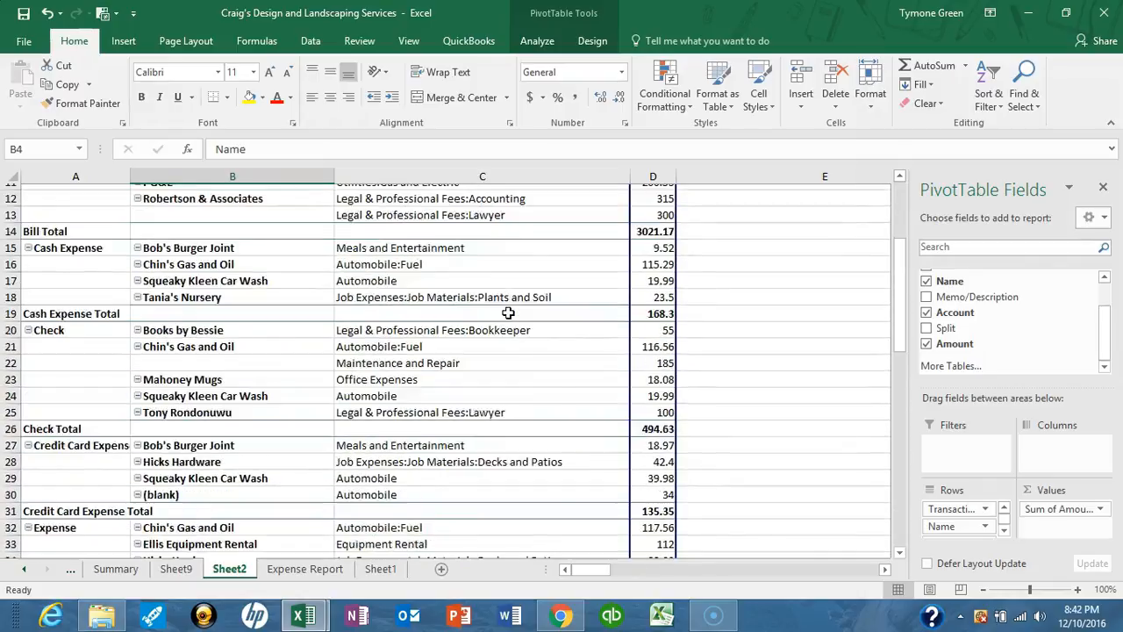
{"action": "scroll", "coordinate": [508, 313], "scroll_direction": "up", "scroll_amount": 8}
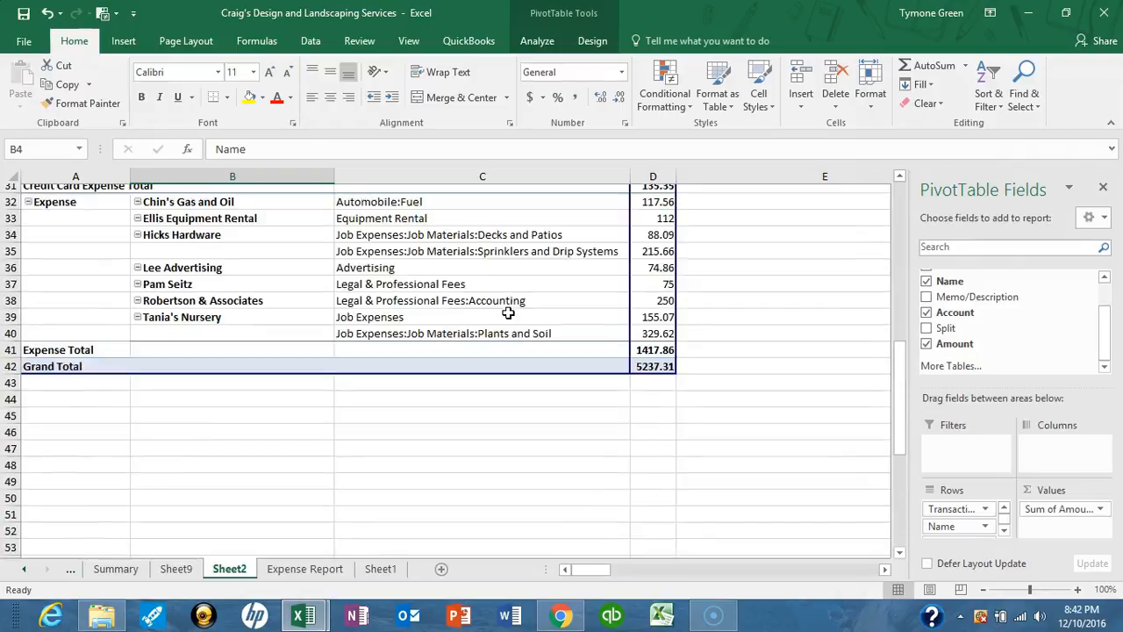
{"action": "scroll", "coordinate": [508, 313], "scroll_direction": "up", "scroll_amount": 5}
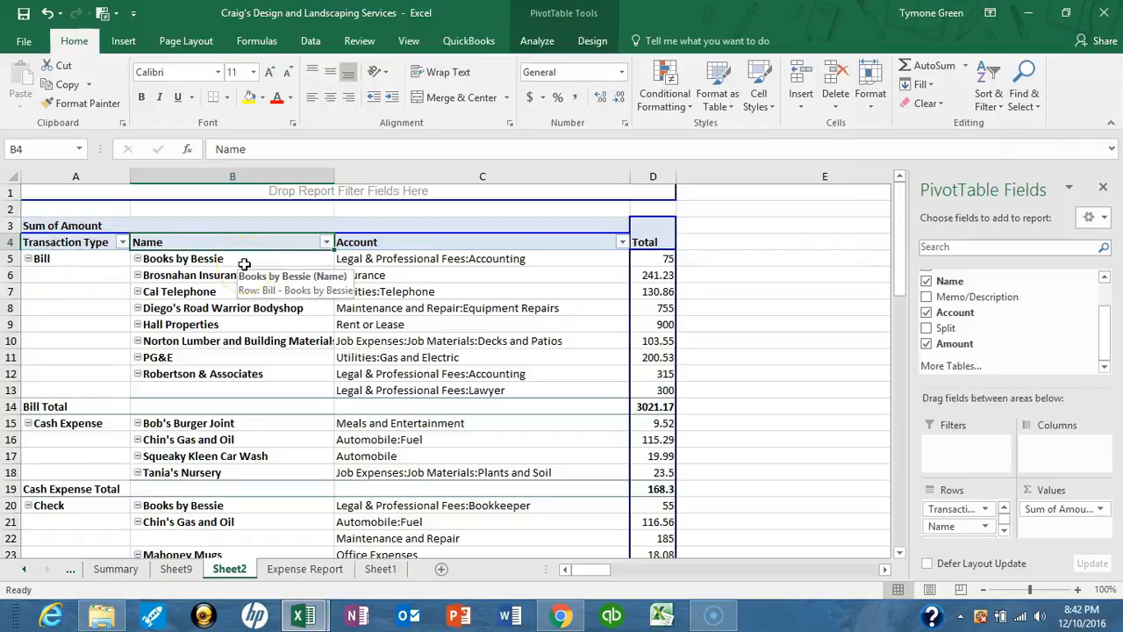
- Move Transaction Type from the PivotTable's rows to the report filter area
{"action": "left_click_drag", "start_coordinate": [260, 253], "coordinate": [294, 275]}
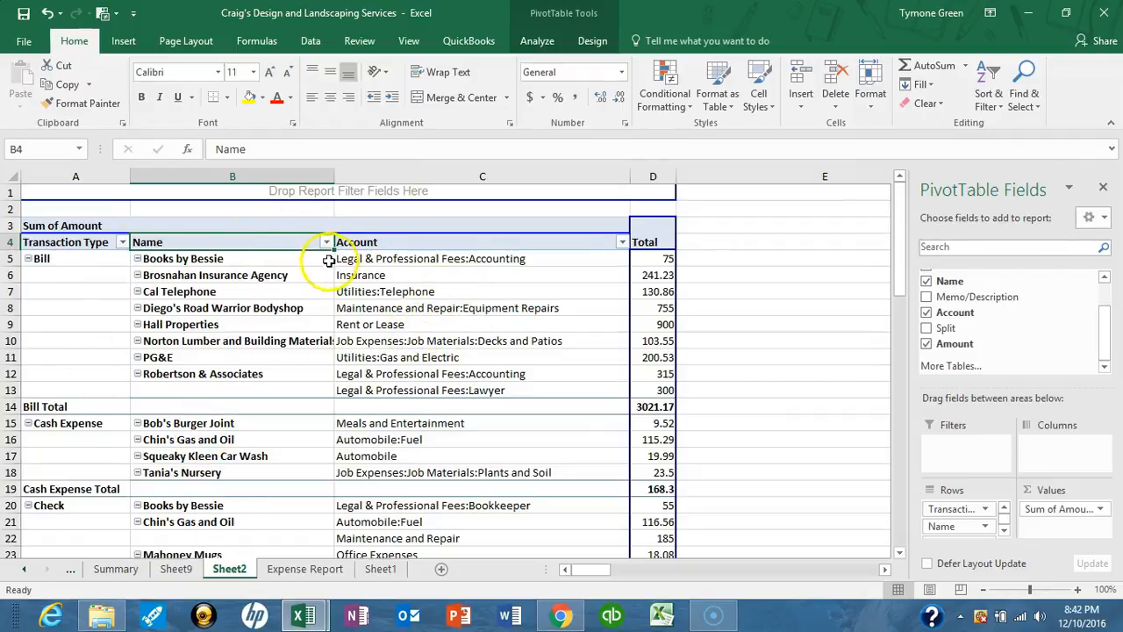
{"action": "left_click_drag", "start_coordinate": [66, 239], "coordinate": [318, 194]}
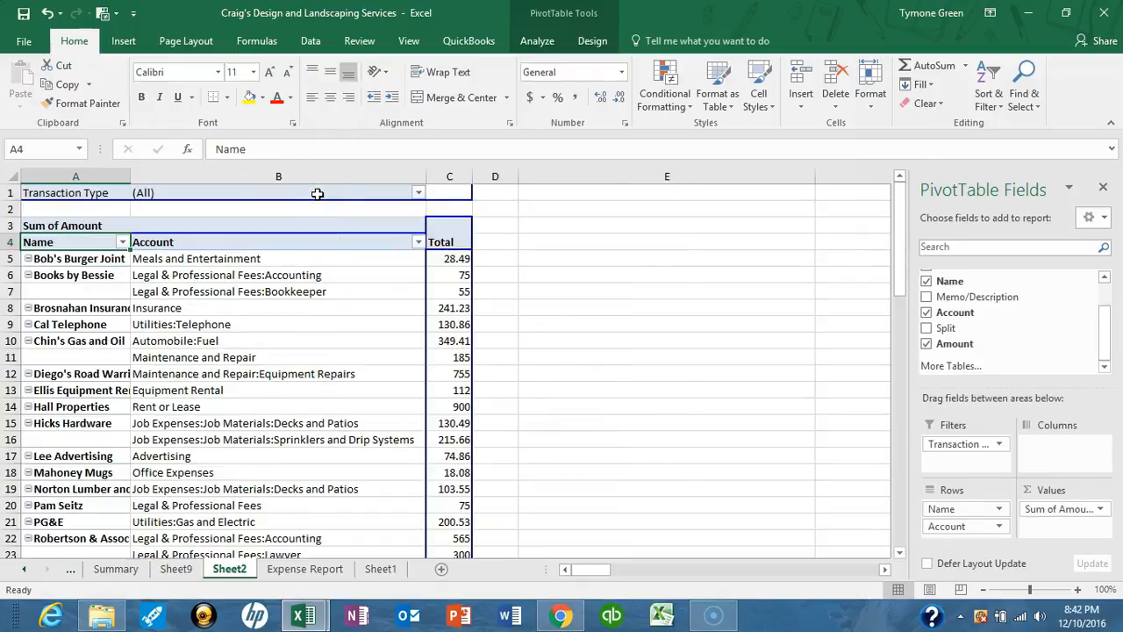
- Filter the PivotTable by transaction type to show only Bill transactions
{"action": "scroll", "coordinate": [151, 325], "scroll_direction": "down", "scroll_amount": 7}
{"action": "scroll", "coordinate": [145, 264], "scroll_direction": "up", "scroll_amount": 3}
{"action": "scroll", "coordinate": [145, 264], "scroll_direction": "up", "scroll_amount": 4}
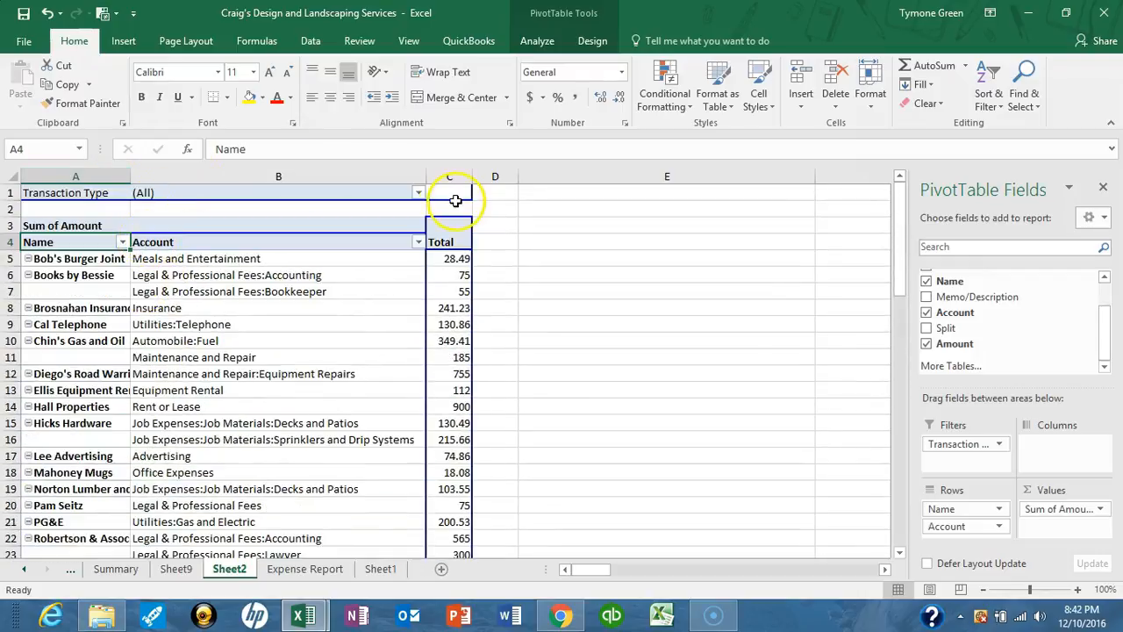
{"action": "left_click", "coordinate": [417, 192]}
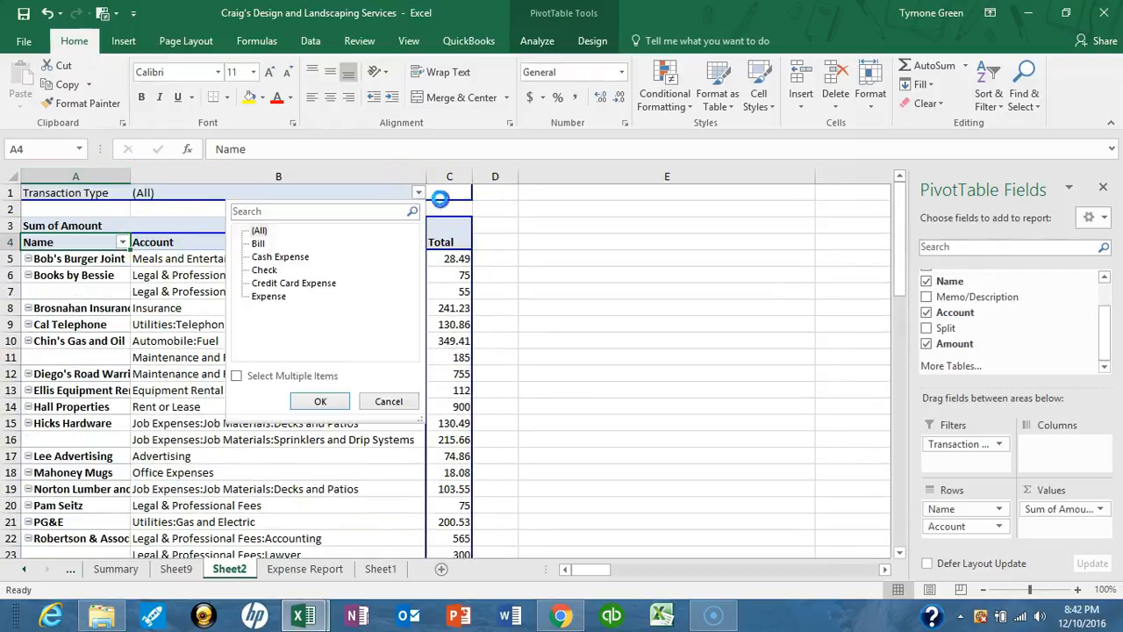
{"action": "left_click", "coordinate": [262, 244]}
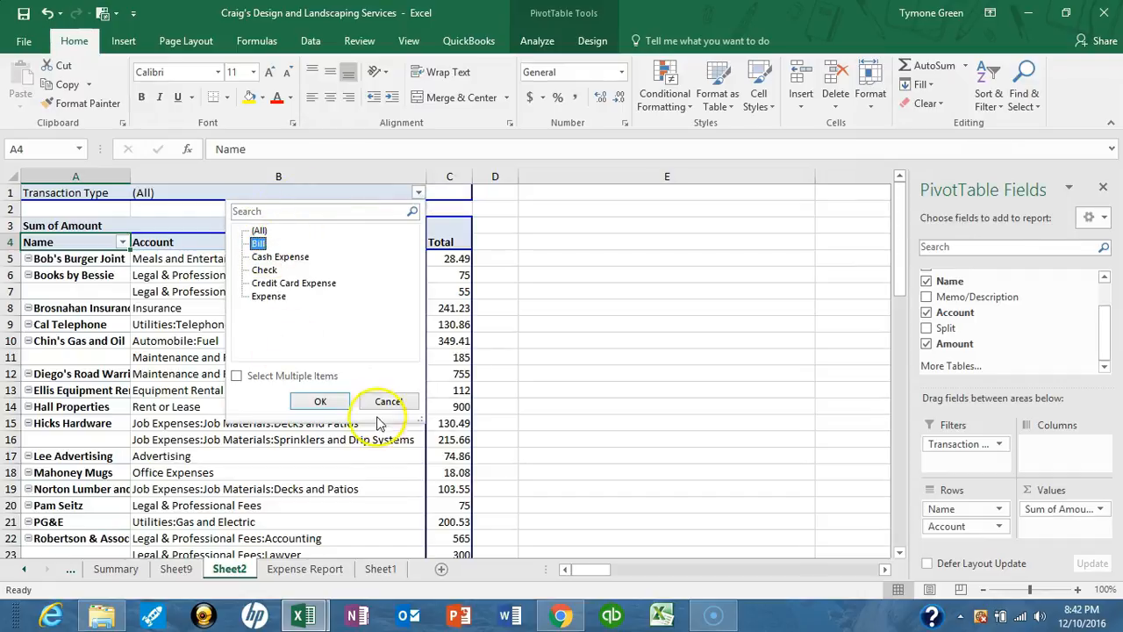
{"action": "left_click", "coordinate": [320, 401]}
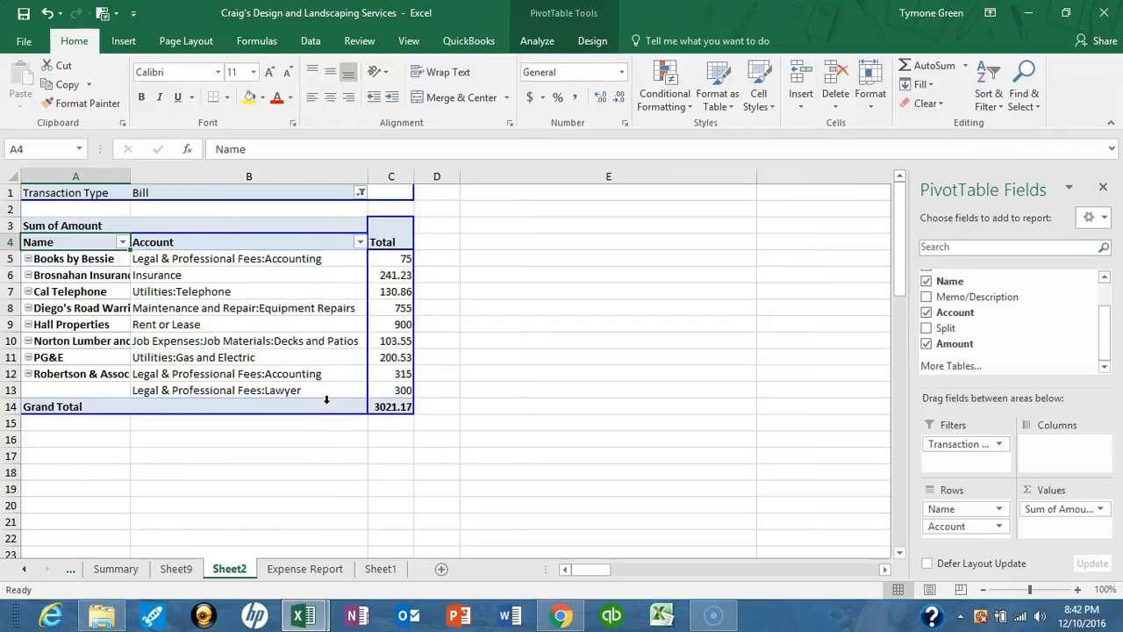
- Change the PivotTable's Transaction Type report filter to Cash Expense
{"action": "left_click", "coordinate": [361, 194]}
{"action": "left_click", "coordinate": [239, 257]}
{"action": "left_click", "coordinate": [261, 400]}
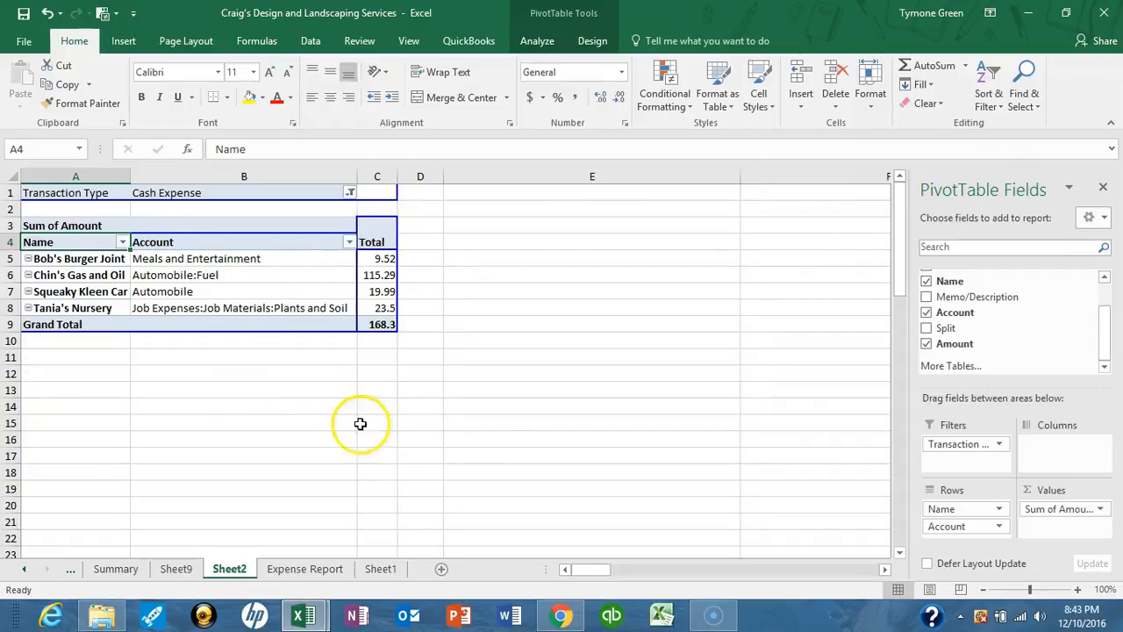
{"action": "left_click", "coordinate": [344, 192]}
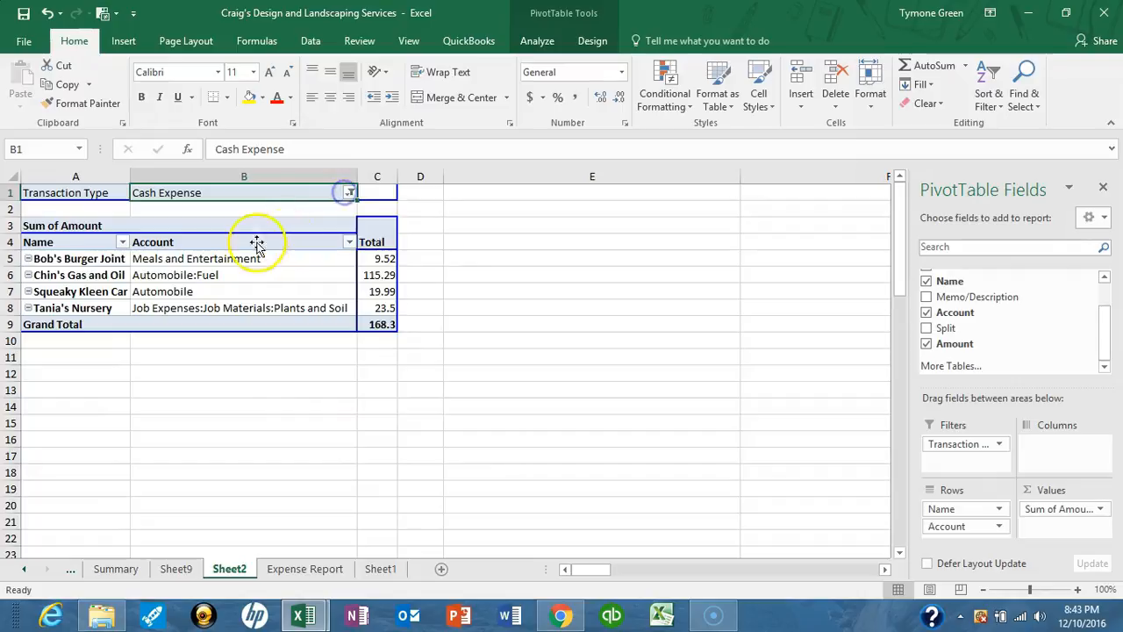